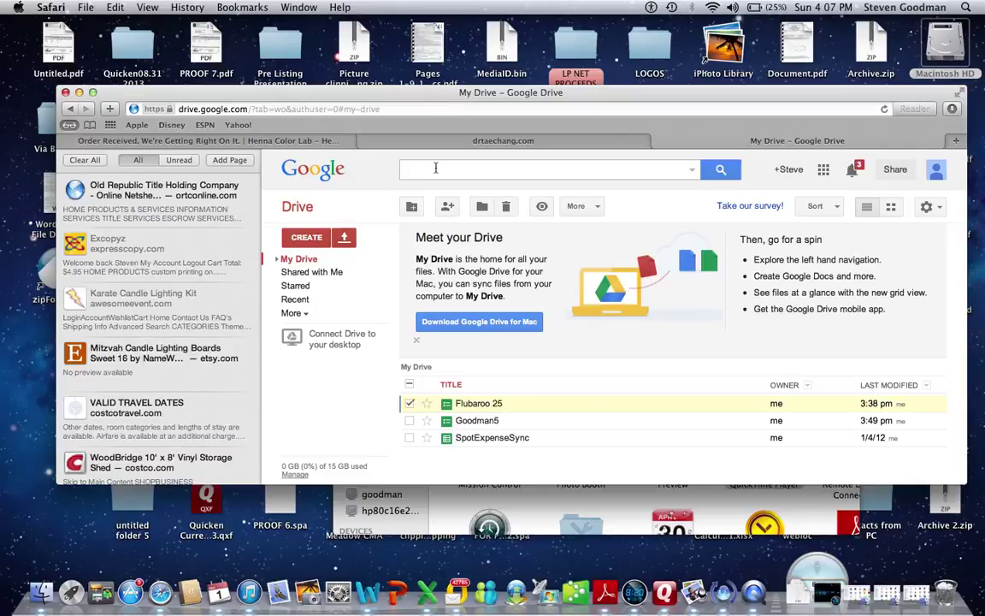
Shift the browser window slightly right and briefly open and close the Google apps list.
{"action": "left_click_drag", "start_coordinate": [410, 103], "coordinate": [424, 128]}
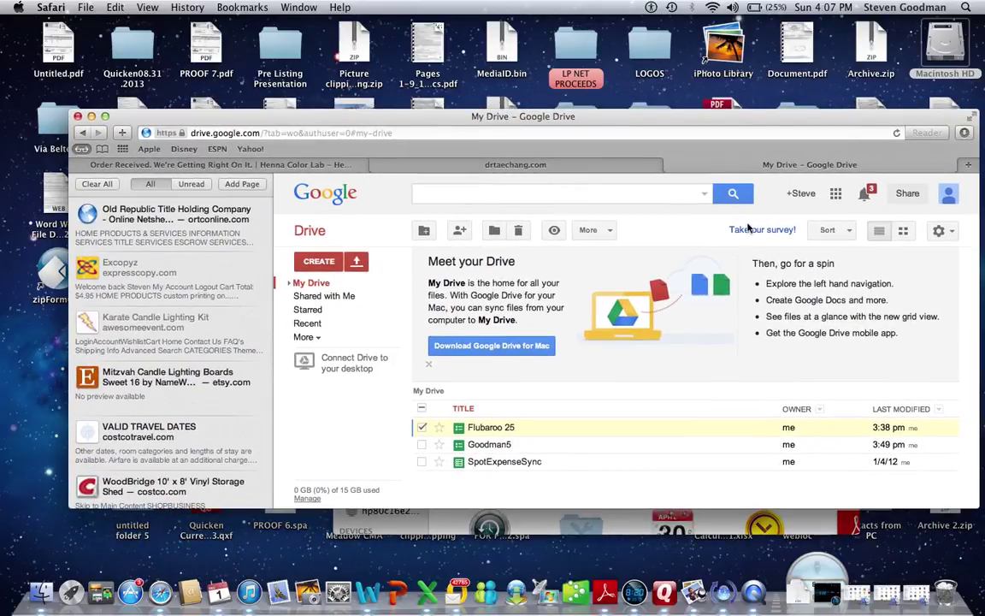
{"action": "left_click", "coordinate": [836, 194]}
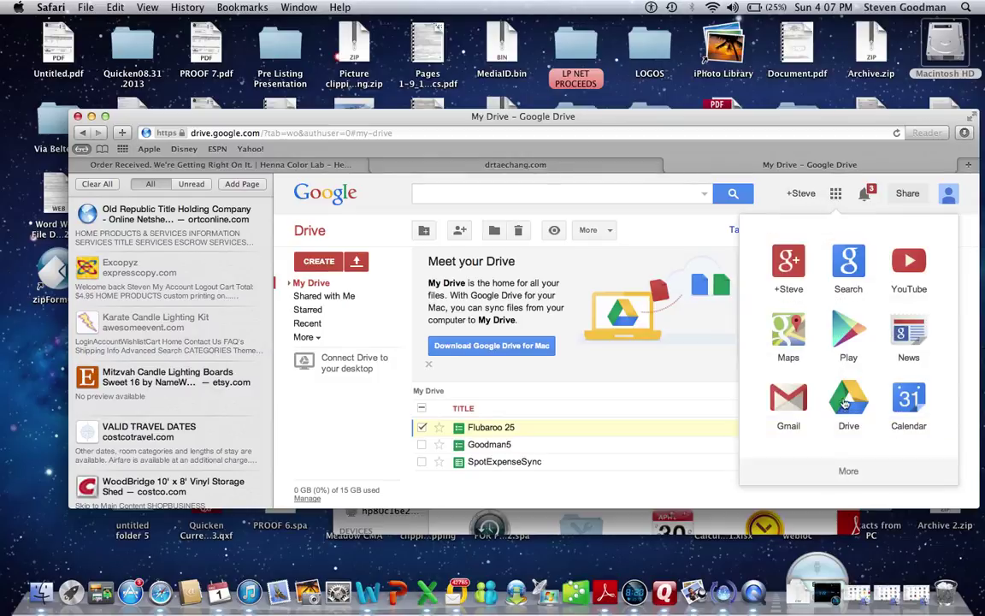
{"action": "left_click", "coordinate": [772, 208]}
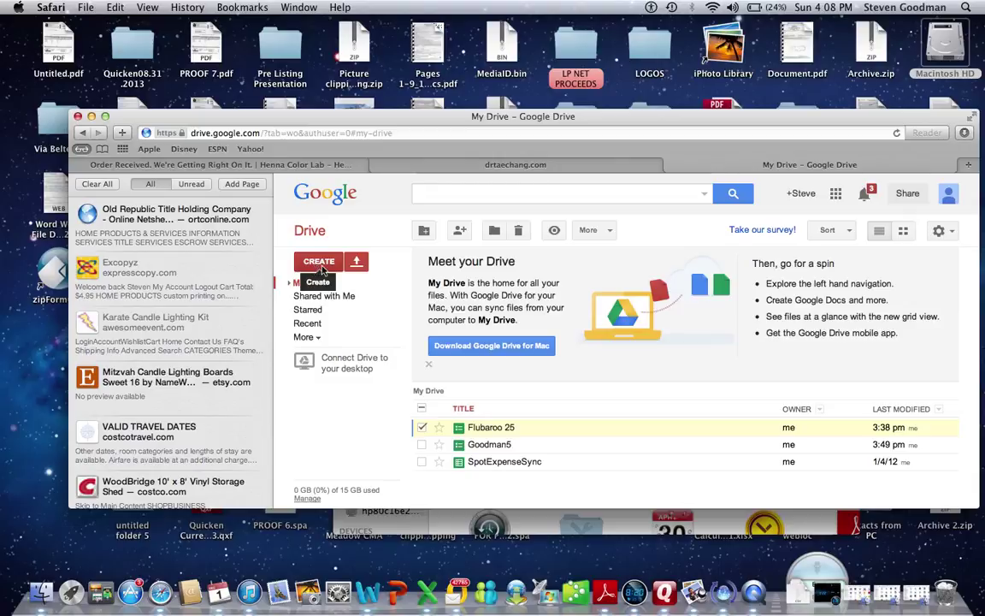
Create a new Google form titled 'Goodman 12/1/13' with the Default theme.
{"action": "left_click", "coordinate": [322, 262]}
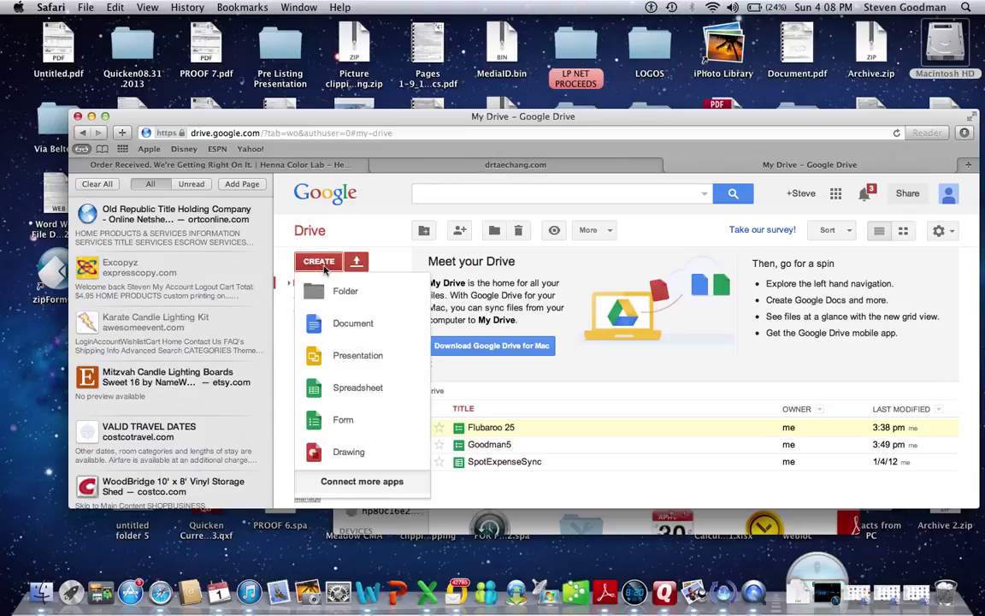
{"action": "left_click", "coordinate": [351, 422]}
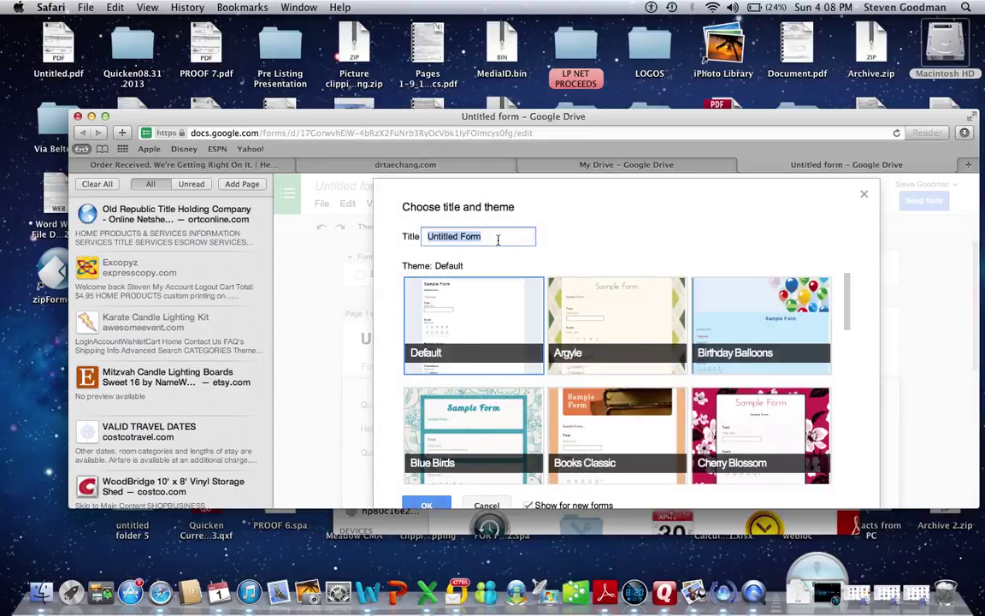
{"action": "key", "text": "BackSpace"}
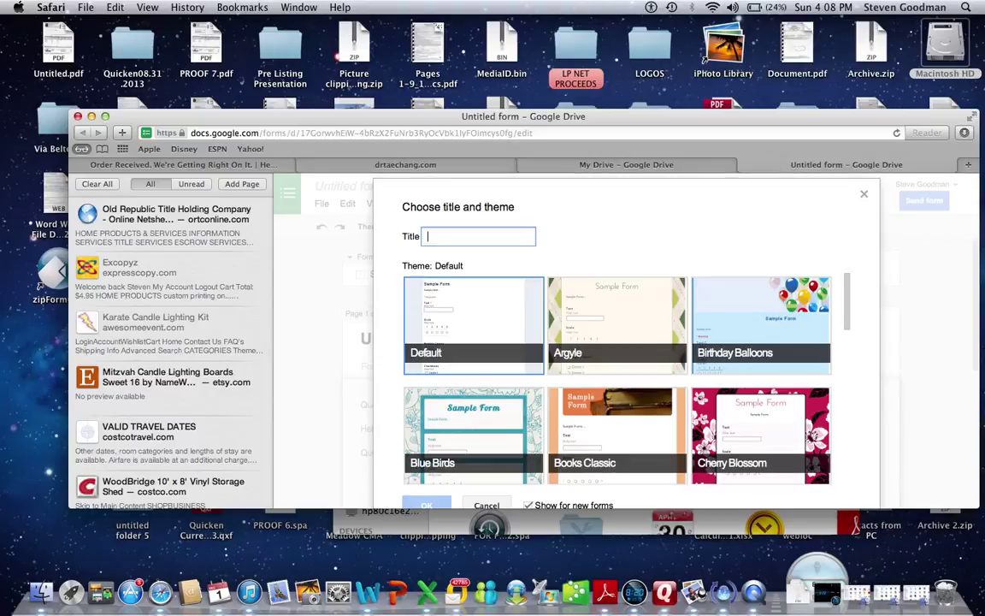
{"action": "type", "text": "oodman"}
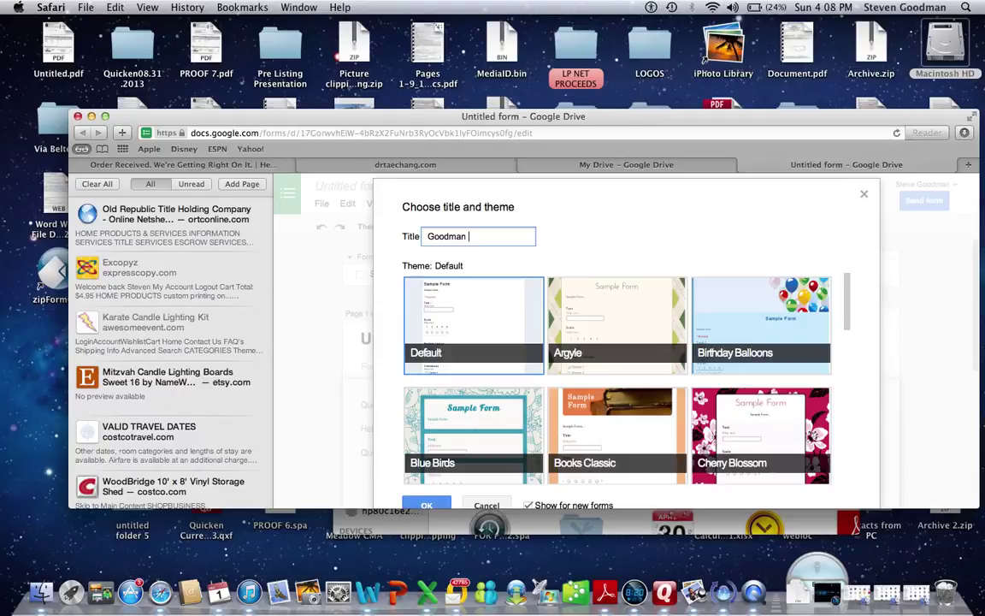
{"action": "type", "text": "1/13"}
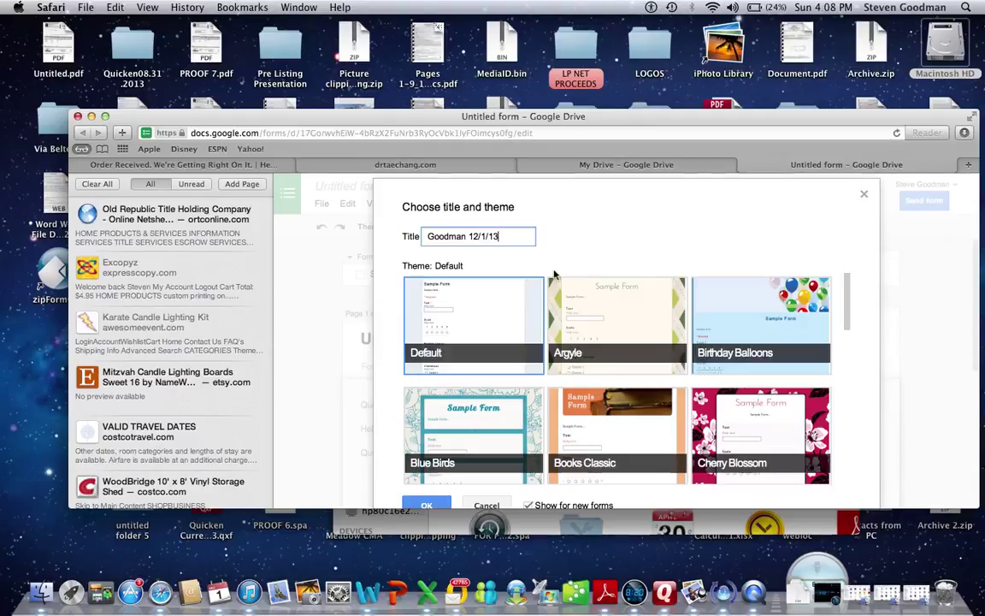
{"action": "left_click", "coordinate": [517, 294]}
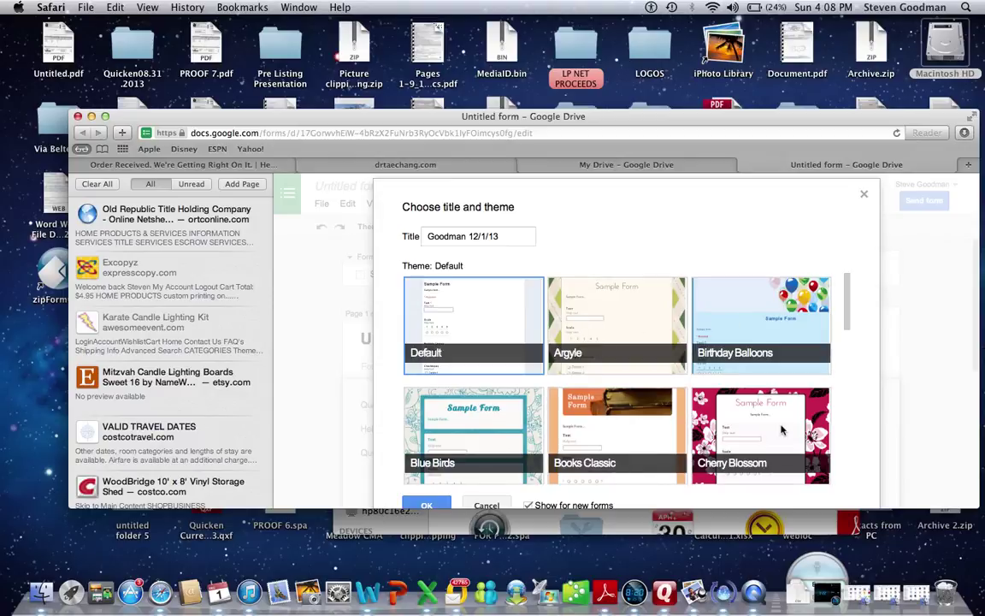
{"action": "left_click", "coordinate": [428, 505]}
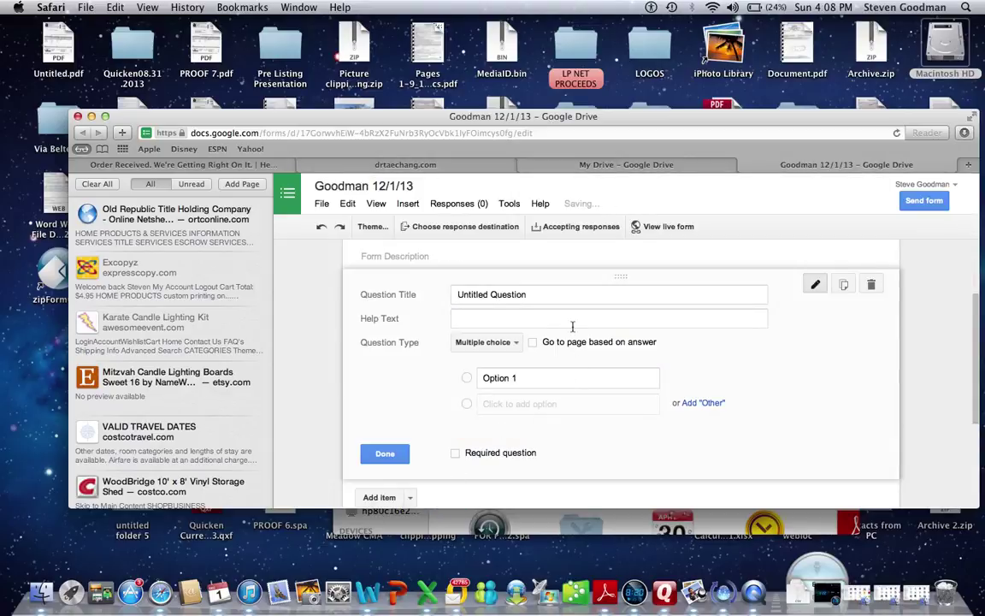
Make 'What is your name?' a required Text question and add a second Text question below it.
{"action": "left_click", "coordinate": [531, 293]}
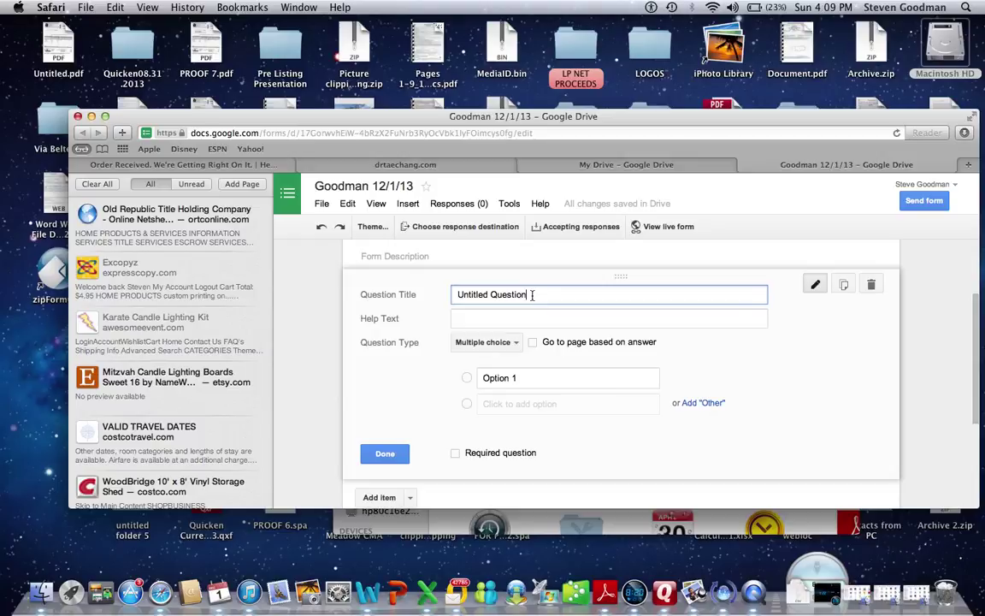
{"action": "key", "text": "BackSpace"}
{"action": "key", "text": "BackSpace"}
{"action": "key", "text": "BackSpace"}
{"action": "key", "text": "BackSpace"}
{"action": "key", "text": "BackSpace"}
{"action": "key", "text": "BackSpace"}
{"action": "key", "text": "BackSpace"}
{"action": "key", "text": "BackSpace"}
{"action": "key", "text": "BackSpace"}
{"action": "key", "text": "BackSpace"}
{"action": "key", "text": "BackSpace"}
{"action": "key", "text": "BackSpace"}
{"action": "key", "text": "BackSpace"}
{"action": "key", "text": "BackSpace"}
{"action": "key", "text": "BackSpace"}
{"action": "key", "text": "BackSpace"}
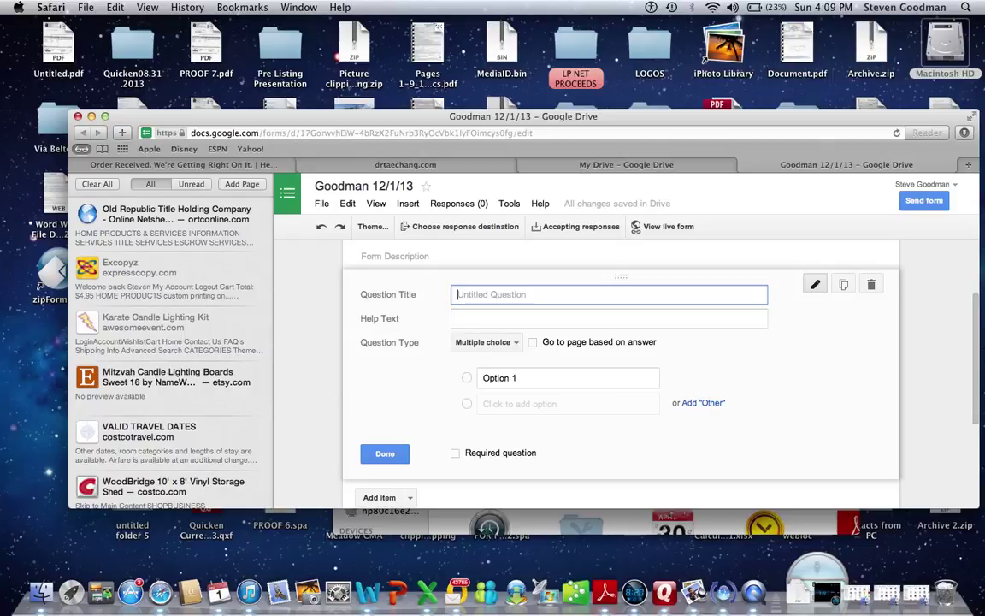
{"action": "type", "text": "What is your name?"}
{"action": "left_click", "coordinate": [517, 345]}
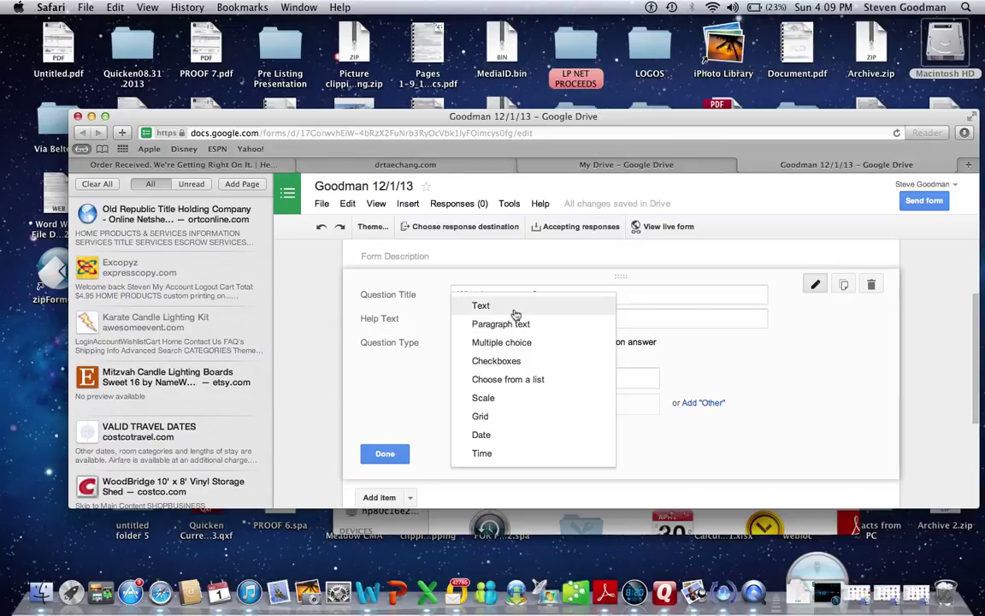
{"action": "left_click", "coordinate": [516, 315]}
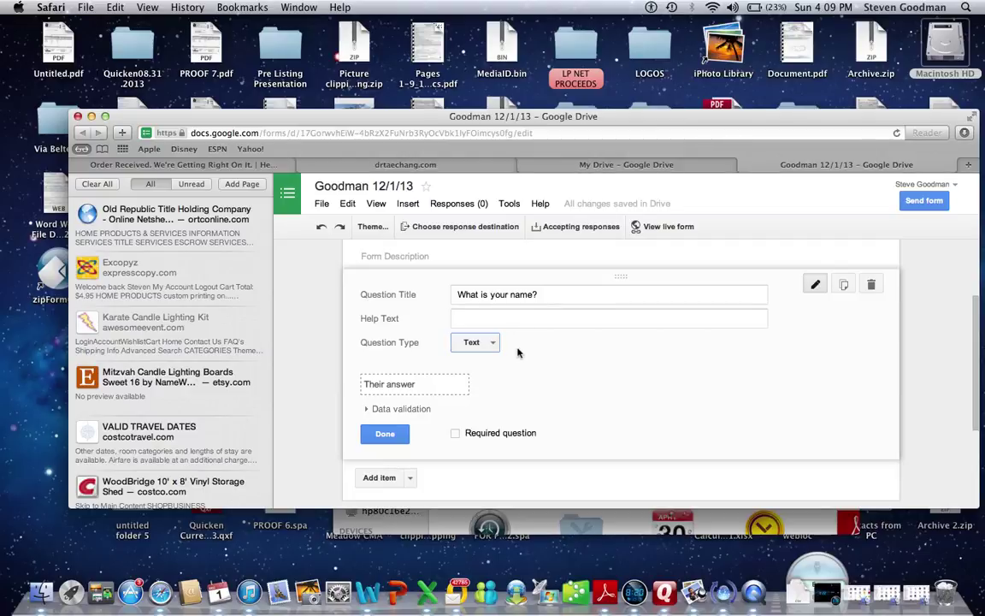
{"action": "left_click", "coordinate": [459, 434]}
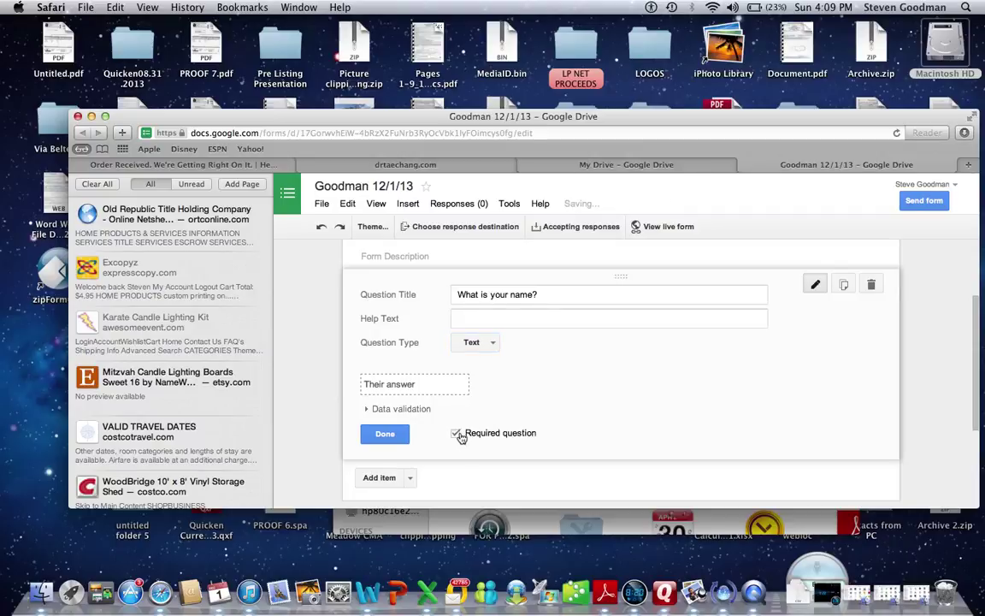
{"action": "left_click", "coordinate": [411, 479]}
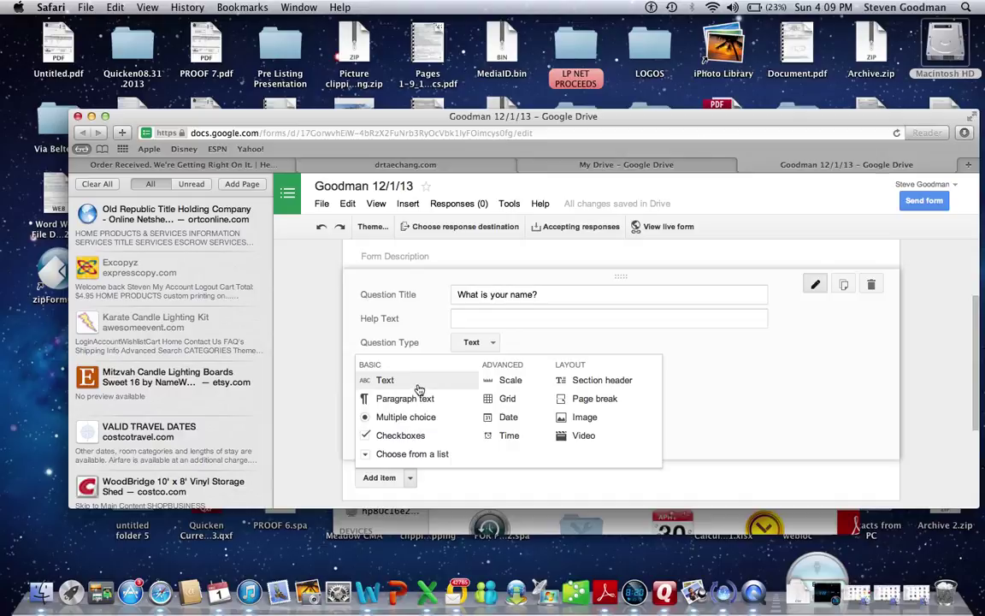
{"action": "left_click", "coordinate": [418, 383]}
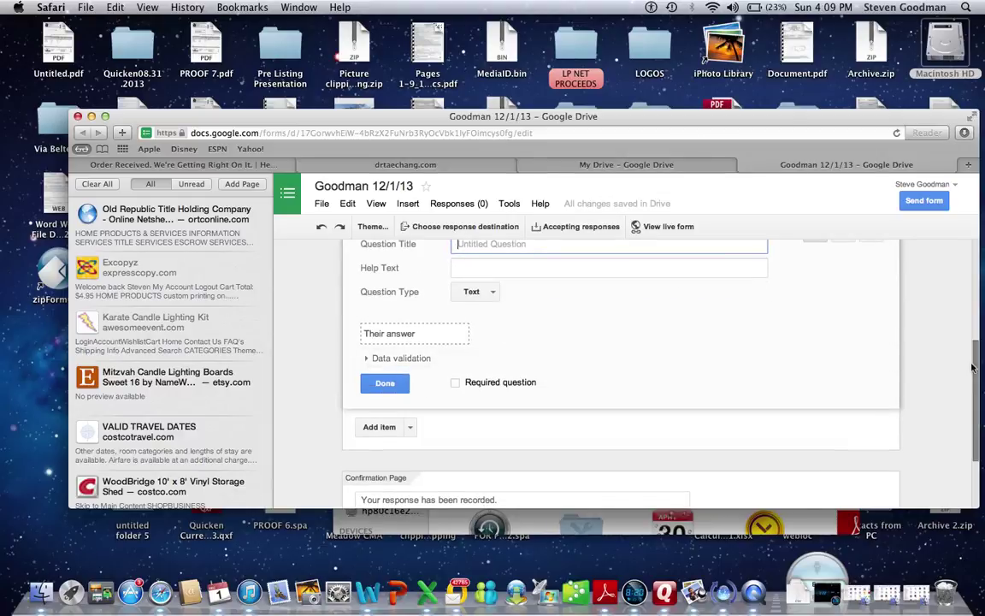
Title the second question 'What is your e-mail address?' and mark it required.
{"action": "scroll", "coordinate": [967, 332], "scroll_direction": "up", "scroll_amount": 3}
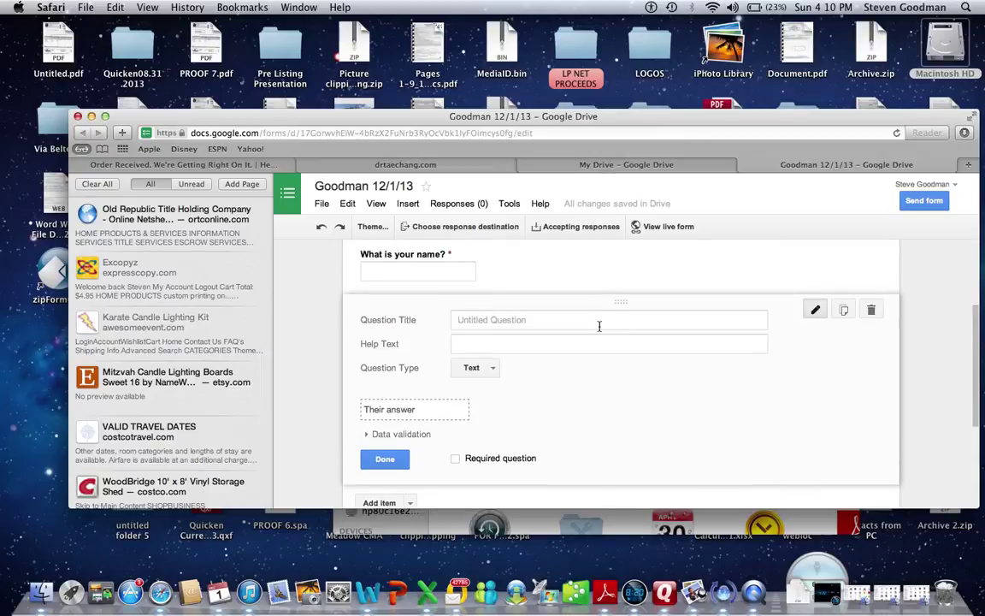
{"action": "left_click", "coordinate": [599, 325]}
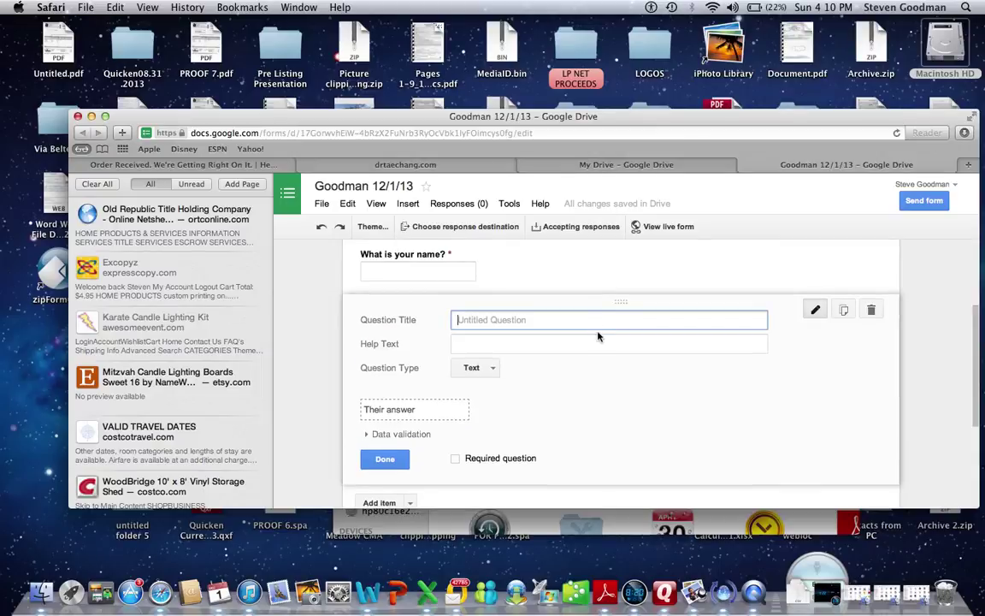
{"action": "type", "text": "What is you"}
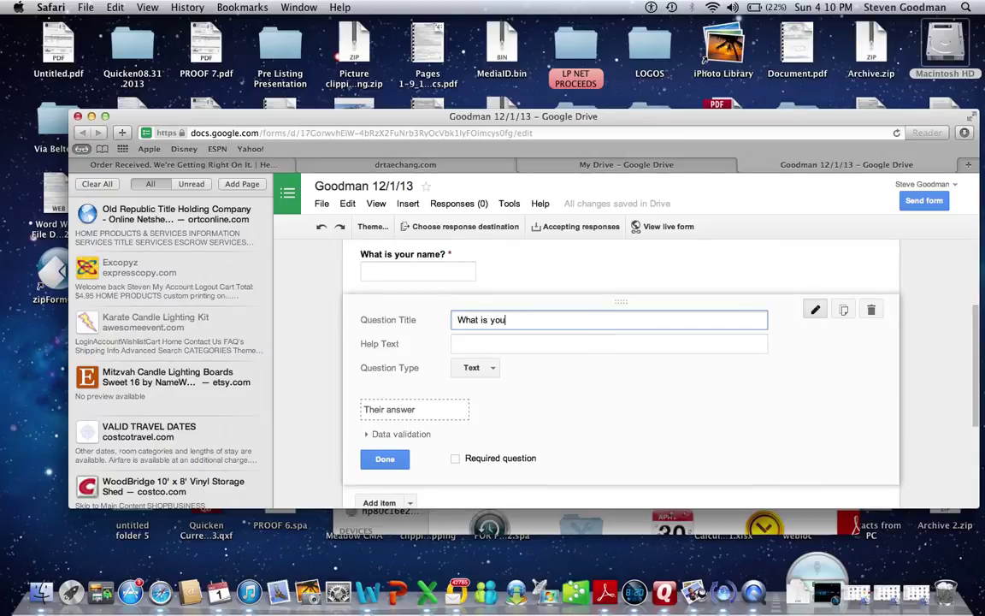
{"action": "type", "text": "r e-mail address?"}
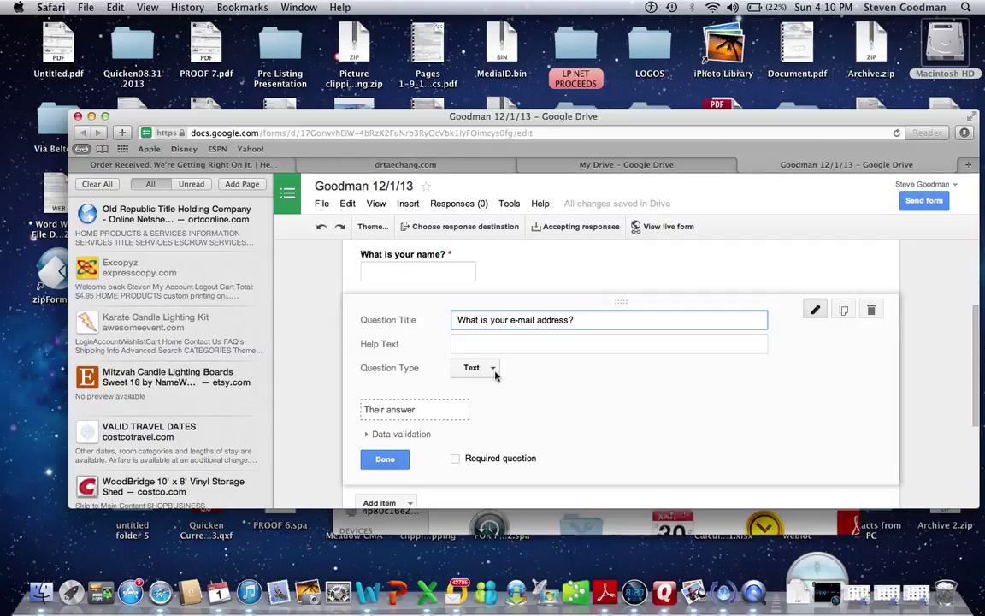
{"action": "left_click", "coordinate": [456, 461]}
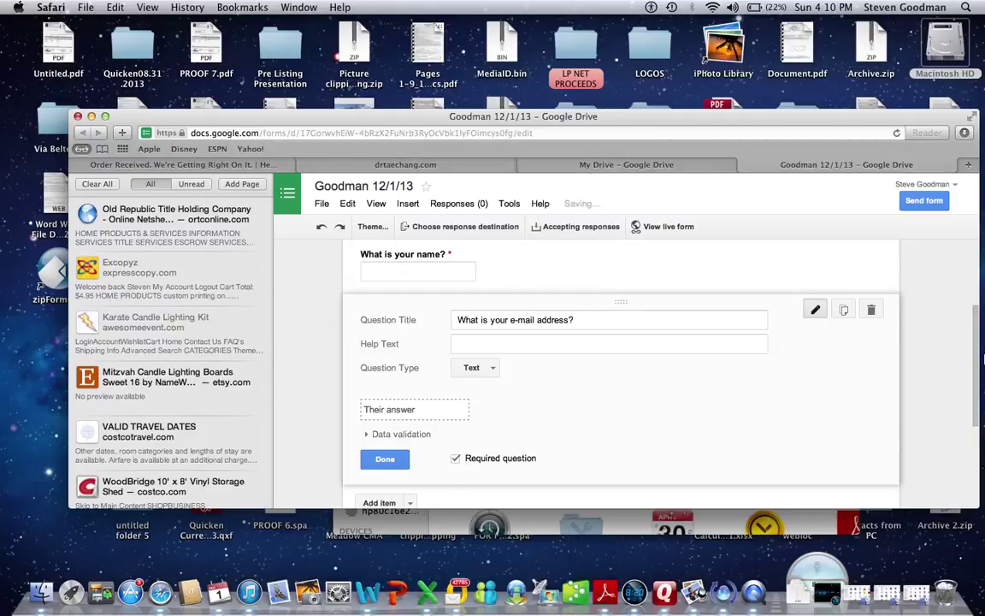
{"action": "left_click_drag", "start_coordinate": [980, 358], "coordinate": [975, 380]}
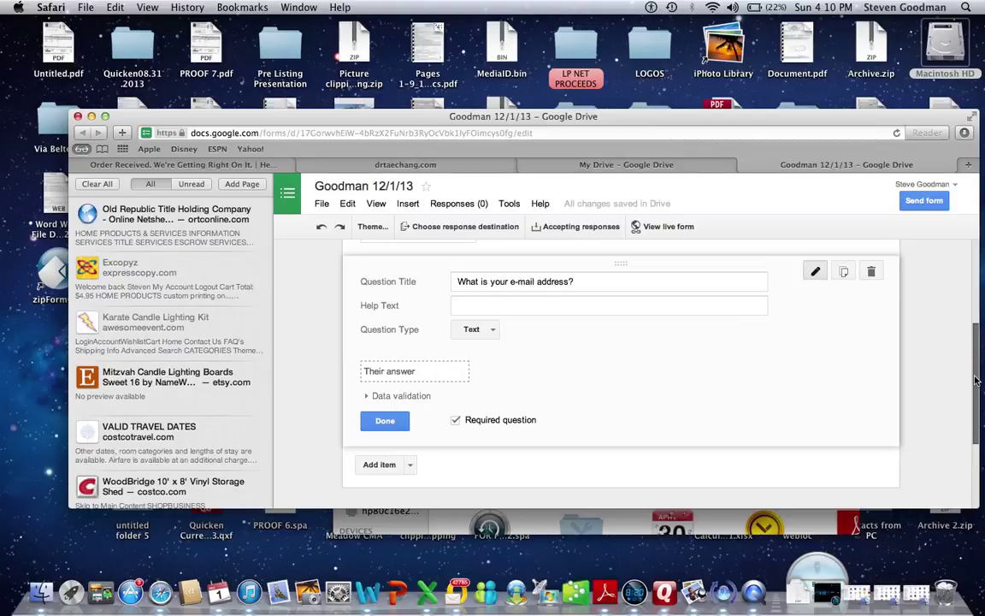
{"action": "left_click", "coordinate": [411, 467]}
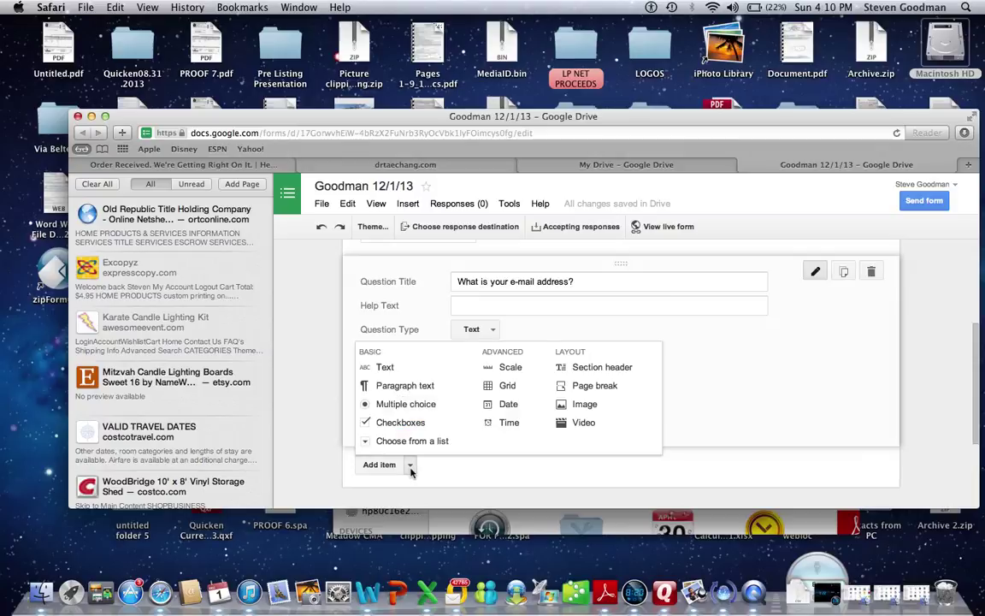
Add an optional third question, 'How do you solve a math problem?', with a Text answer.
{"action": "left_click", "coordinate": [410, 411]}
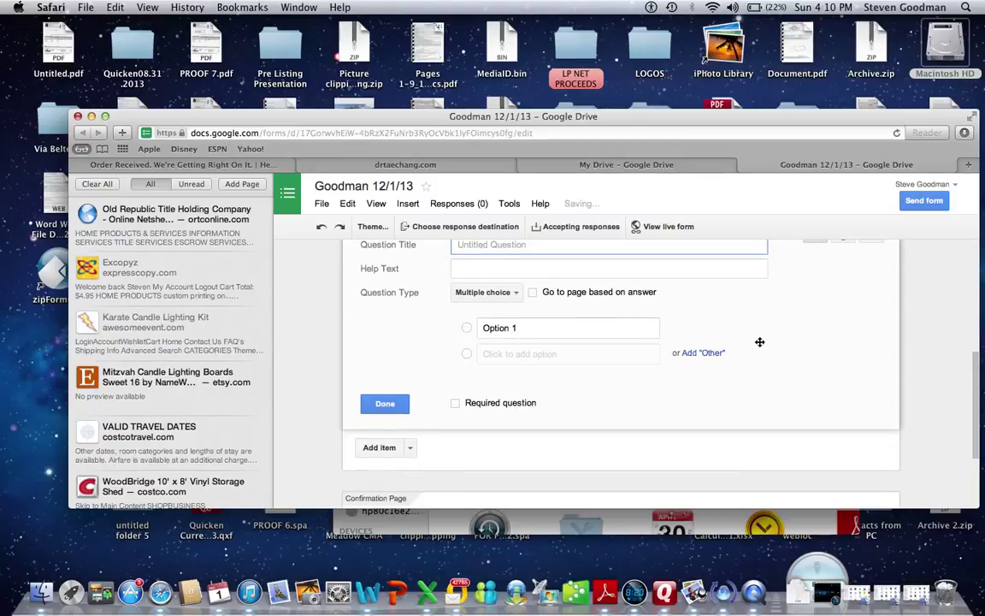
{"action": "left_click_drag", "start_coordinate": [976, 393], "coordinate": [975, 363]}
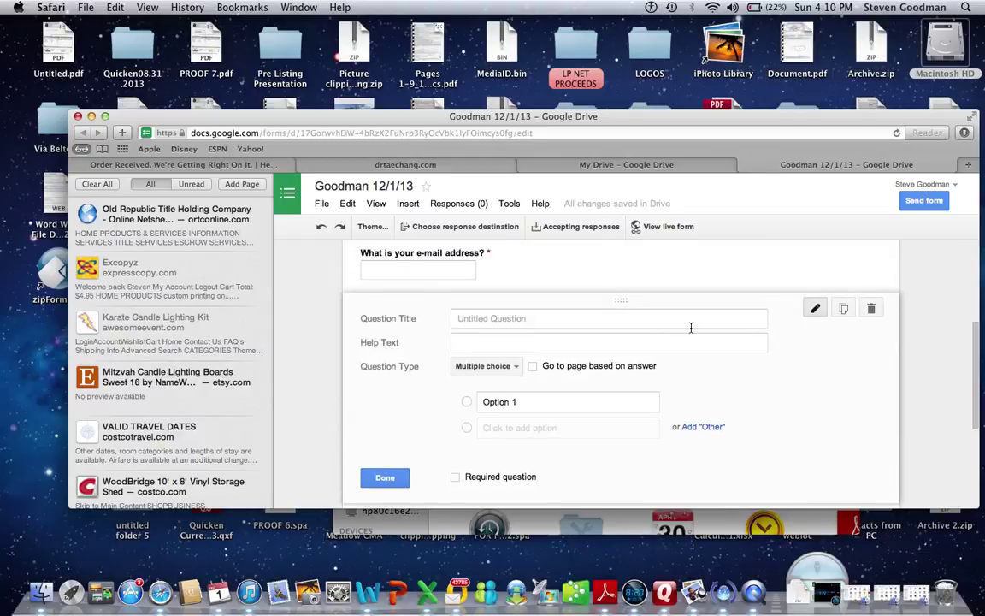
{"action": "left_click", "coordinate": [644, 321]}
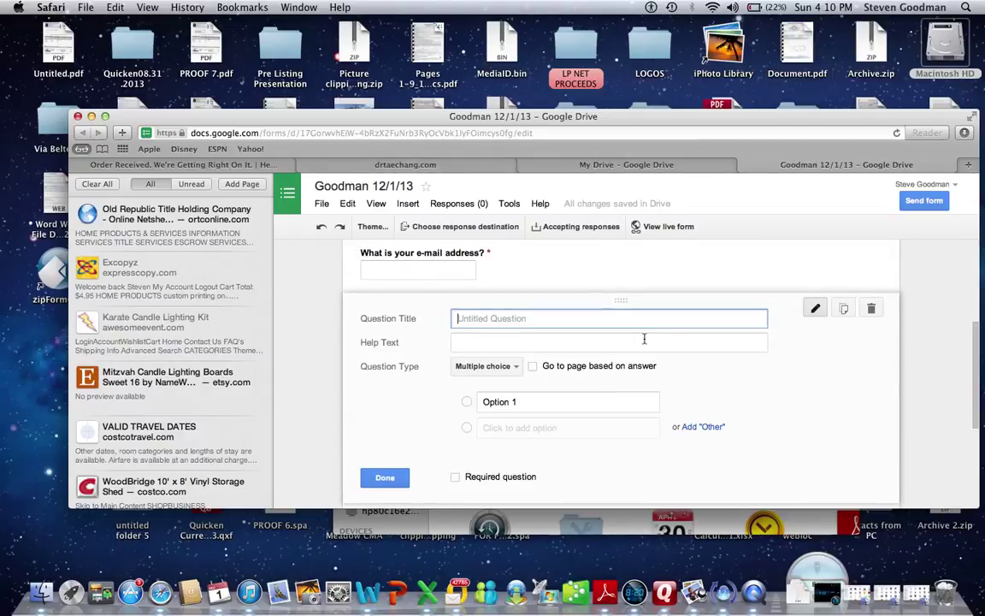
{"action": "type", "text": "How do"}
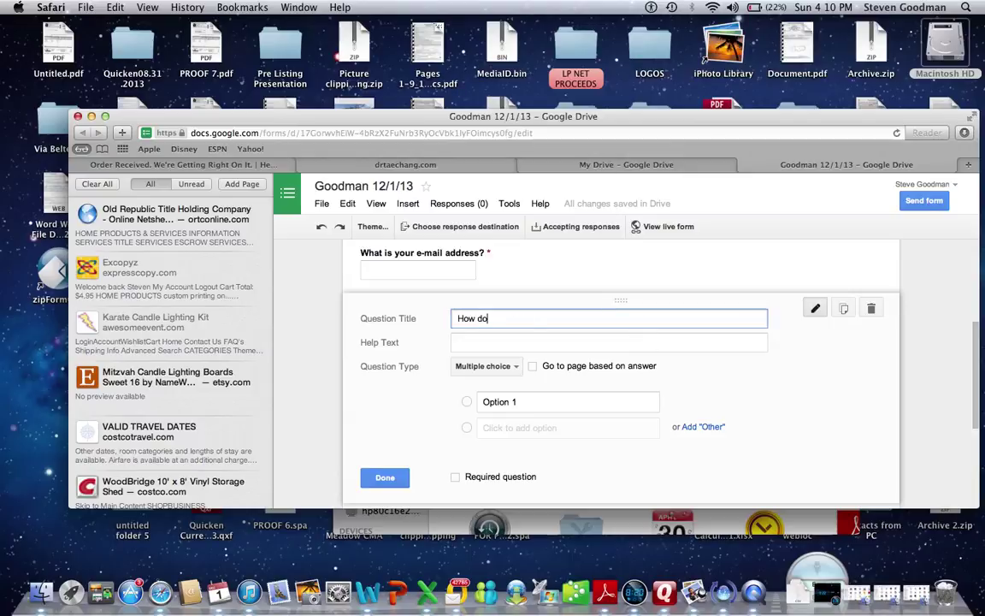
{"action": "type", "text": " you solve a math p"}
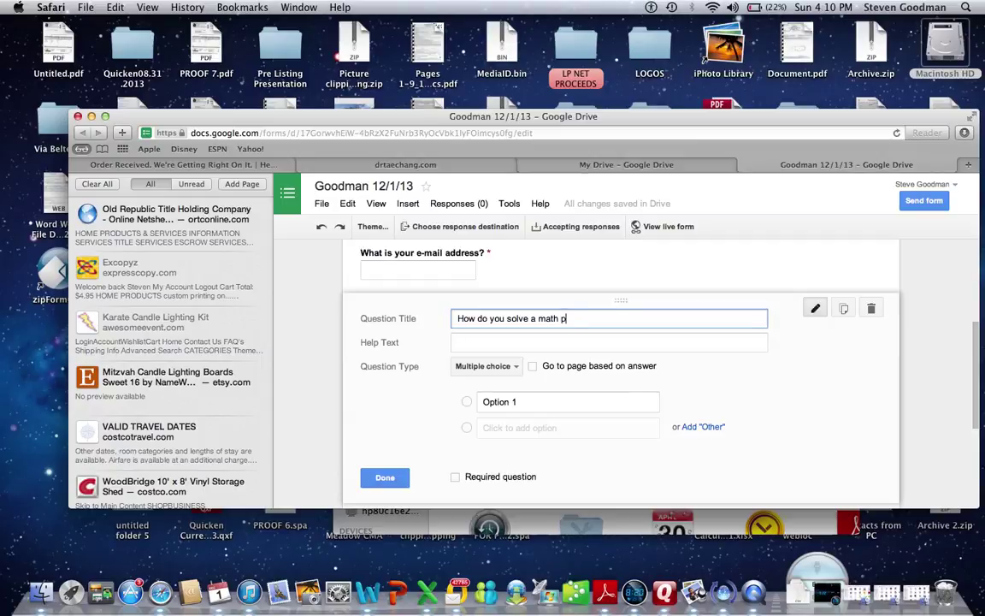
{"action": "type", "text": "roblem?"}
{"action": "left_click_drag", "start_coordinate": [607, 318], "coordinate": [456, 319]}
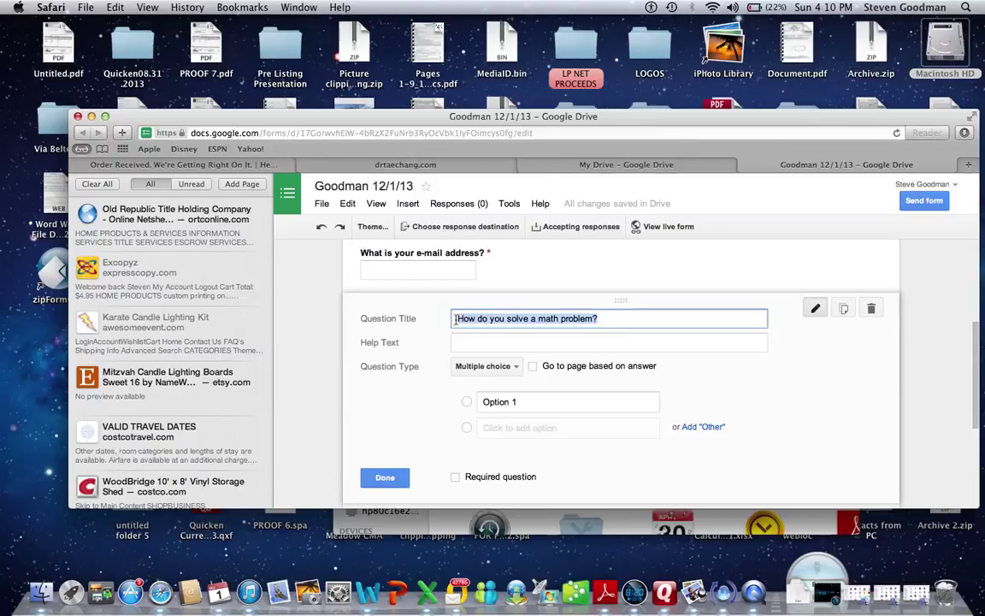
{"action": "left_click", "coordinate": [484, 366]}
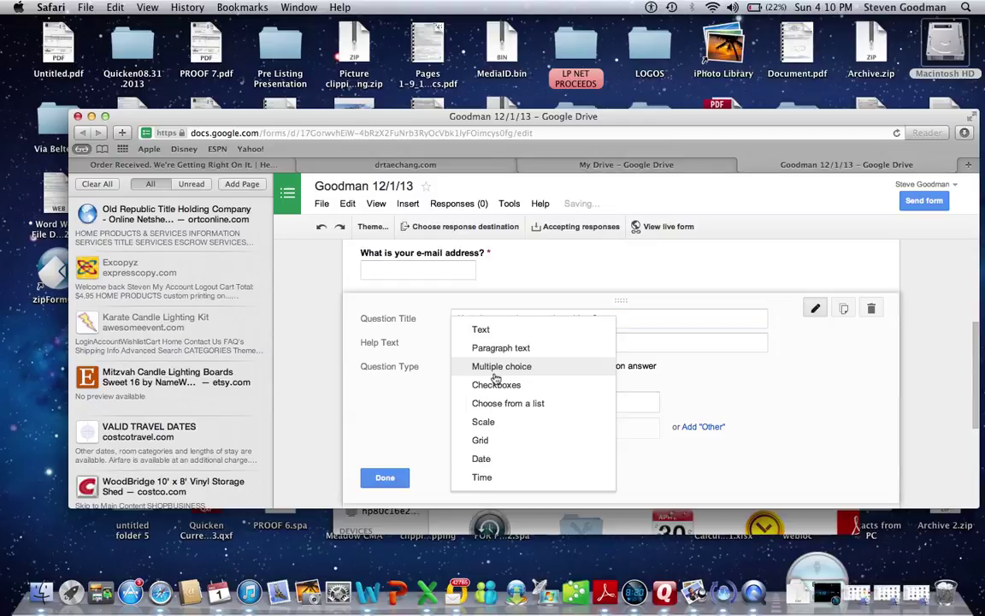
{"action": "left_click", "coordinate": [500, 337]}
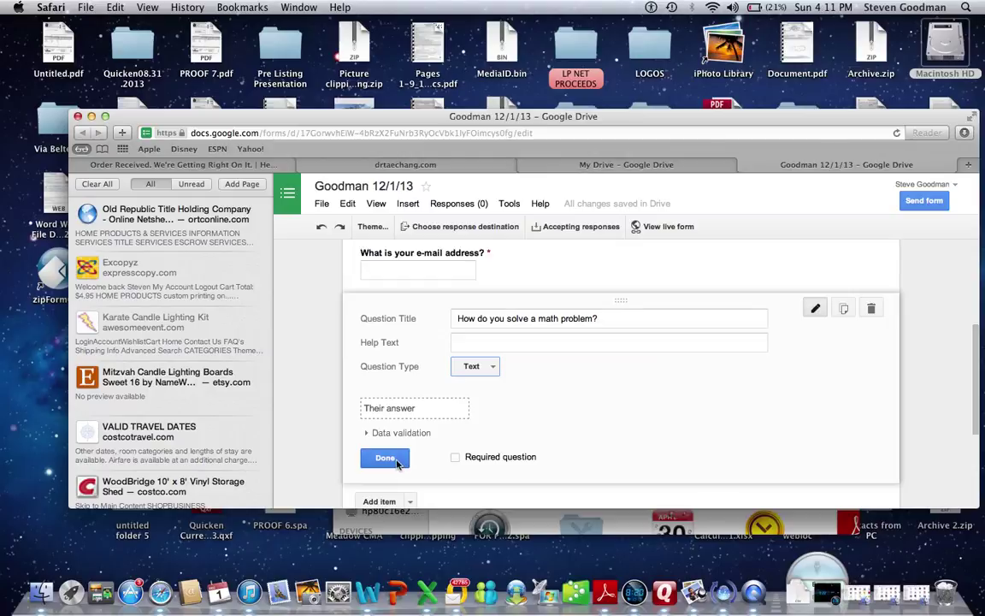
{"action": "left_click", "coordinate": [410, 503]}
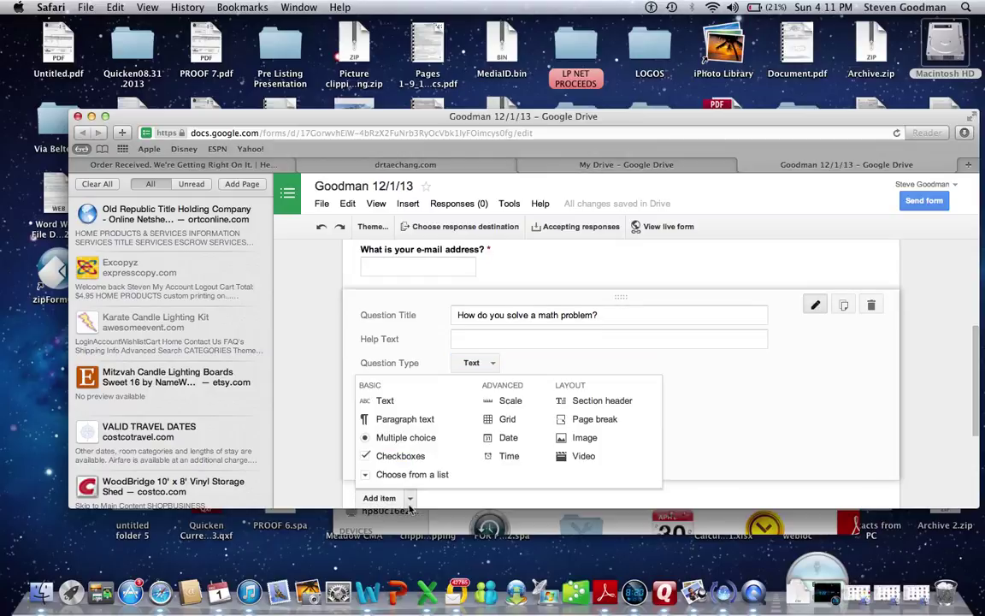
Add the multiple-choice question 'What is 10 x 5?' with choices 70, 50, 30 and 80.
{"action": "left_click", "coordinate": [406, 438]}
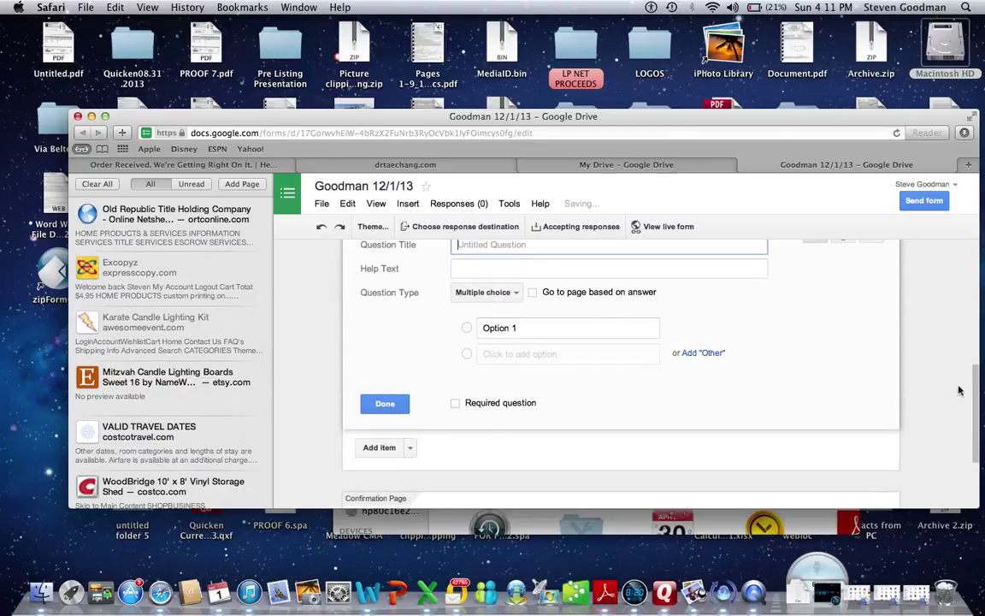
{"action": "scroll", "coordinate": [876, 351], "scroll_direction": "up", "scroll_amount": 3}
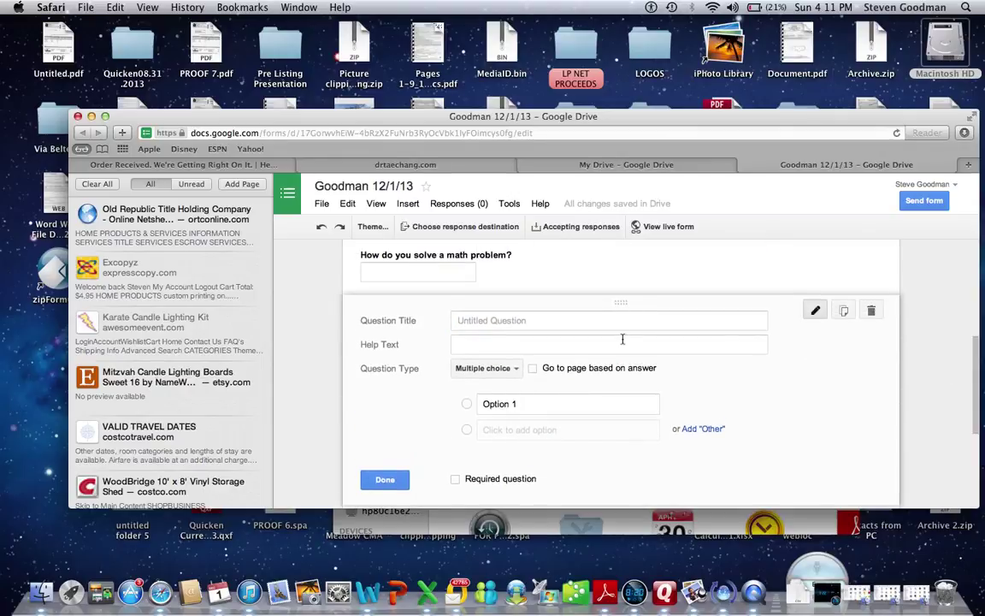
{"action": "left_click", "coordinate": [601, 322]}
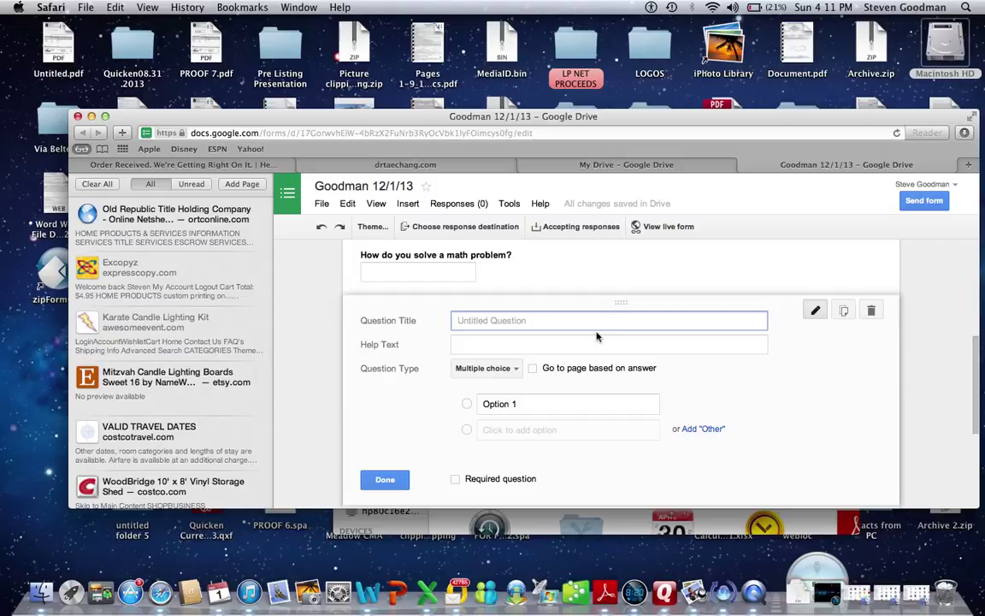
{"action": "type", "text": "What is 10 x 5?"}
{"action": "left_click", "coordinate": [496, 403]}
{"action": "key", "text": "BackSpace"}
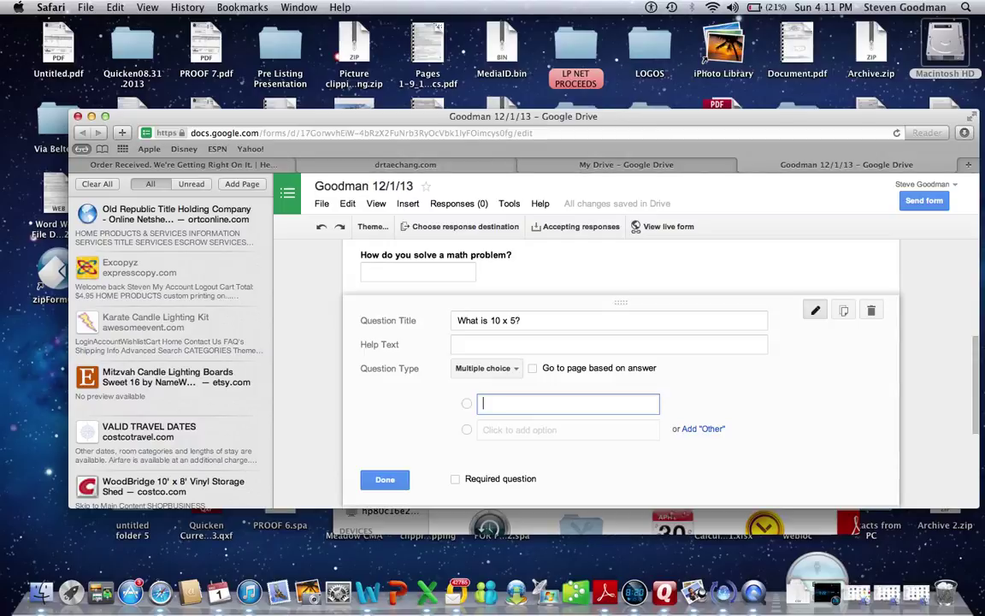
{"action": "key", "text": "Return"}
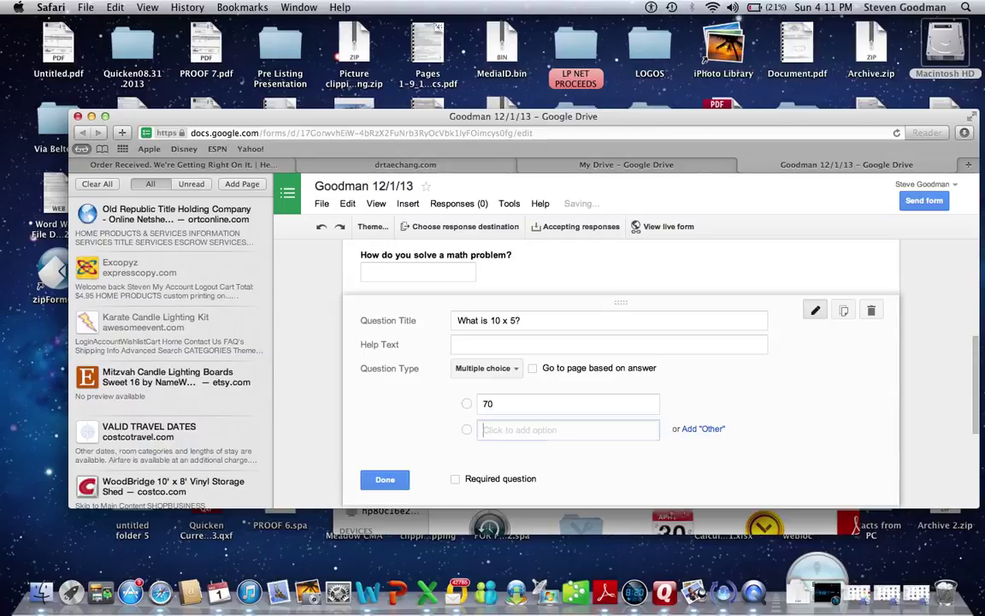
{"action": "type", "text": "50"}
{"action": "key", "text": "Return"}
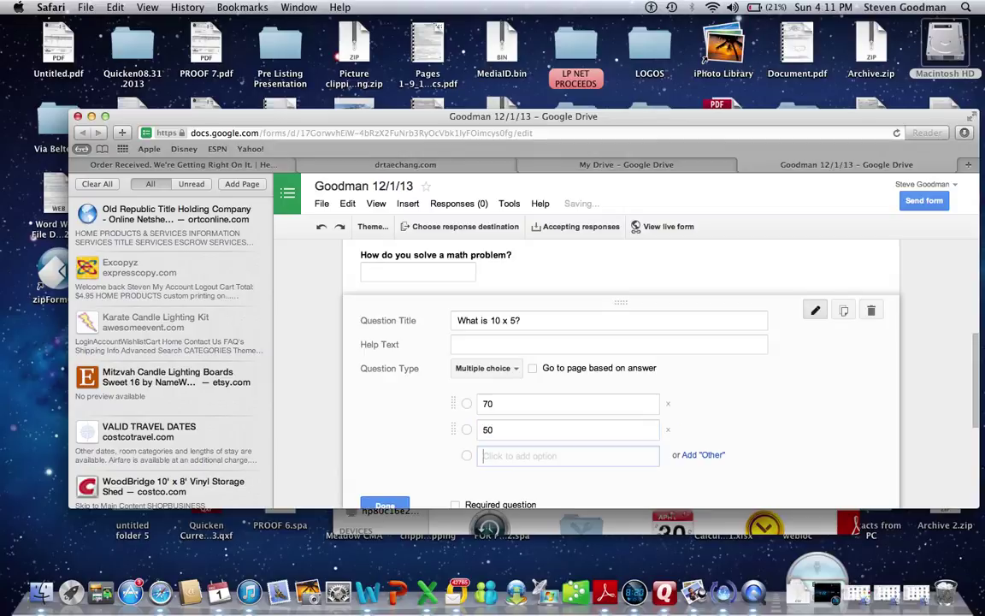
{"action": "type", "text": "30"}
{"action": "key", "text": "Return"}
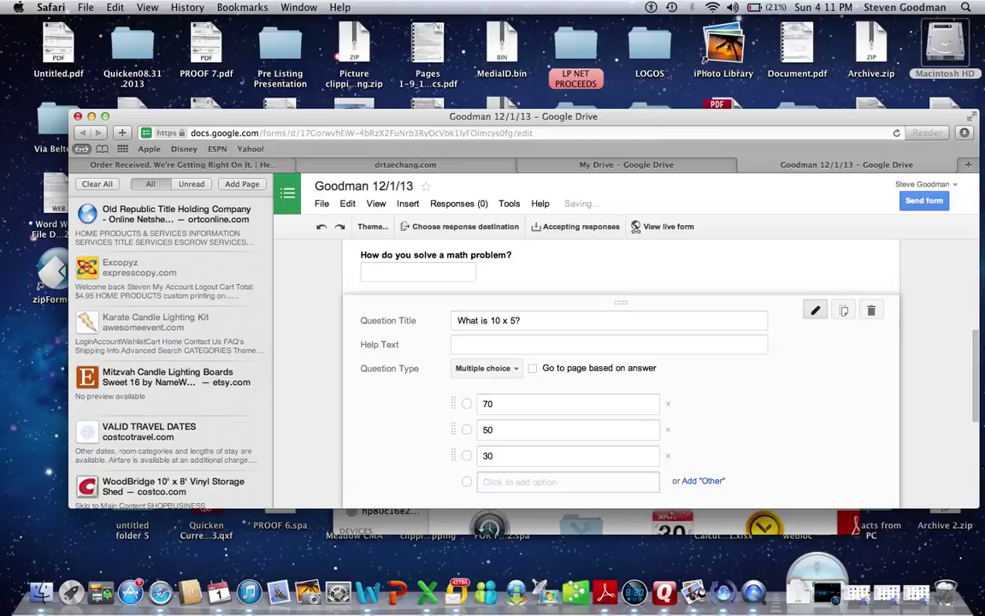
{"action": "type", "text": "80"}
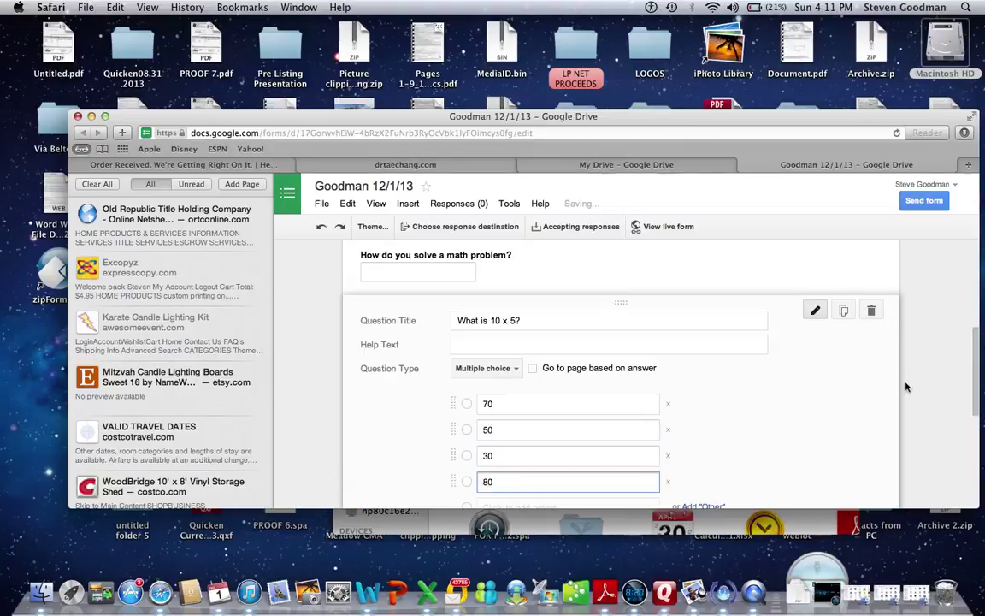
{"action": "left_click_drag", "start_coordinate": [981, 382], "coordinate": [977, 416]}
{"action": "left_click", "coordinate": [409, 498]}
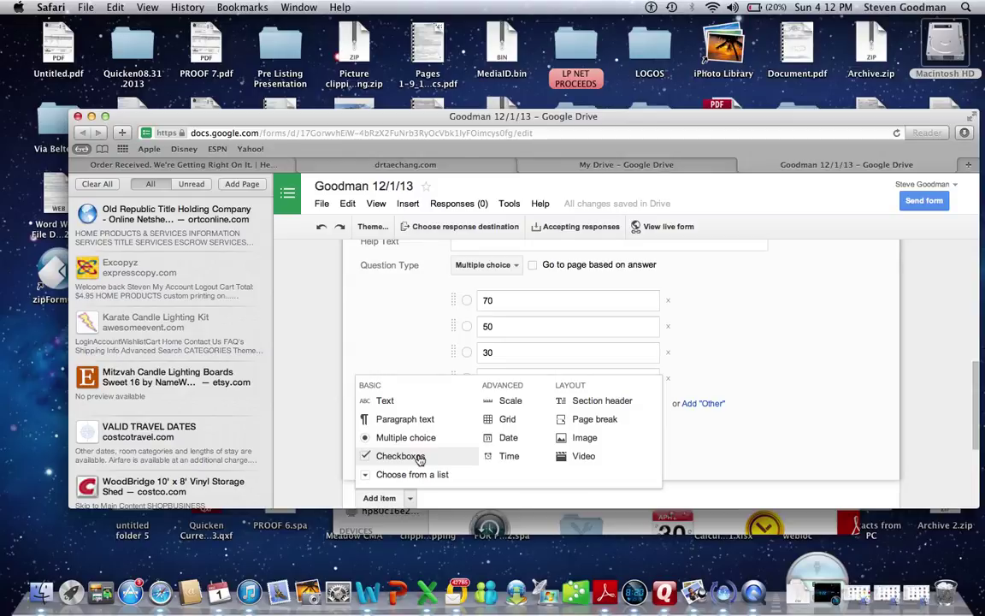
Add a Checkboxes question titled 'What are the operations of math?'.
{"action": "left_click", "coordinate": [420, 459]}
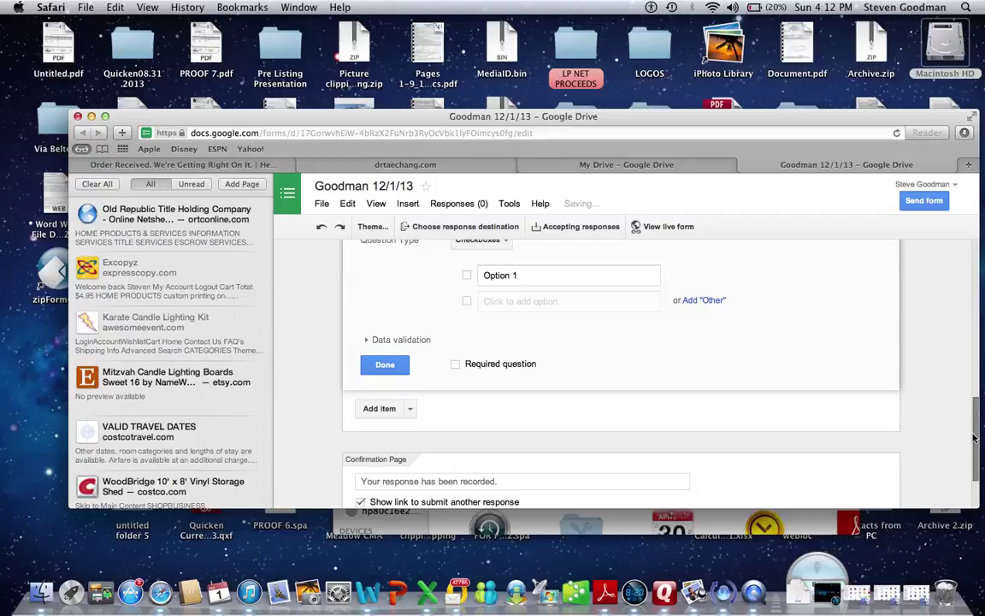
{"action": "scroll", "coordinate": [973, 438], "scroll_direction": "up", "scroll_amount": 3}
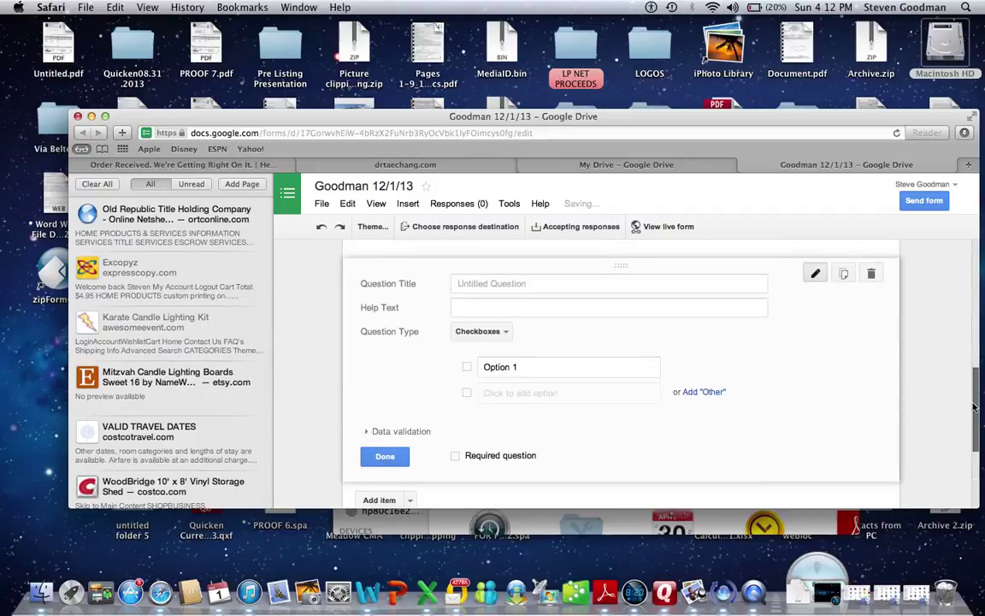
{"action": "left_click", "coordinate": [568, 285]}
{"action": "type", "text": "What a"}
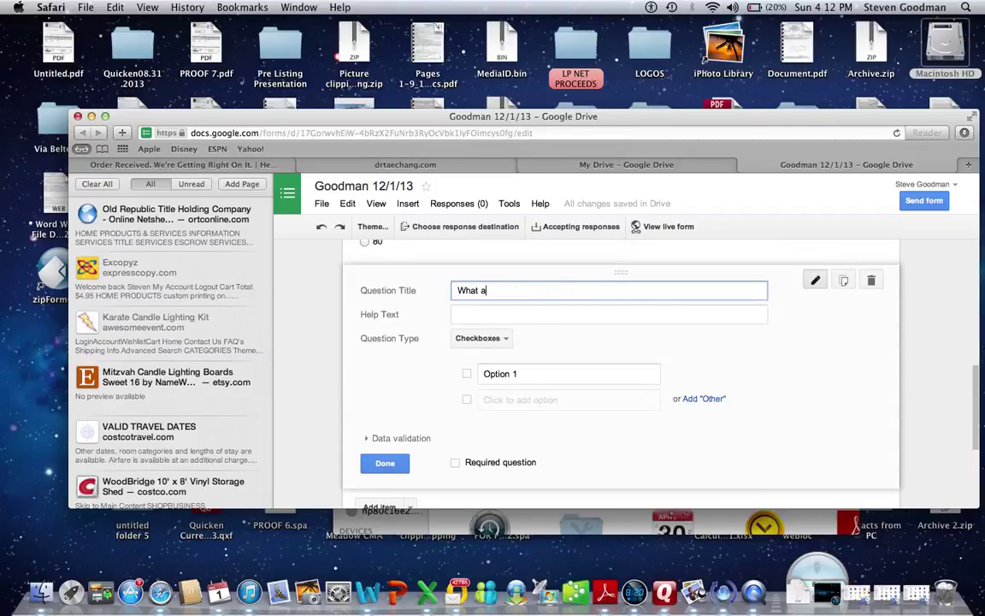
{"action": "type", "text": "re the"}
{"action": "key", "text": "BackSpace"}
{"action": "type", "text": "operations of mat"}
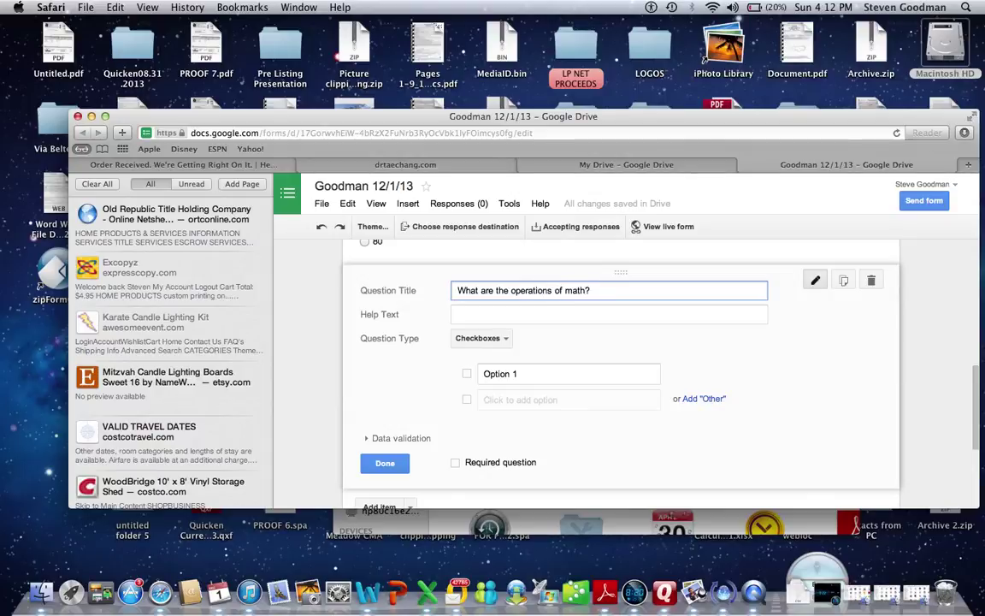
{"action": "type", "text": "h?"}
Give it the options Addition, Subtraction, ball, Multiplication and Division, then finish editing.
{"action": "left_click", "coordinate": [528, 371]}
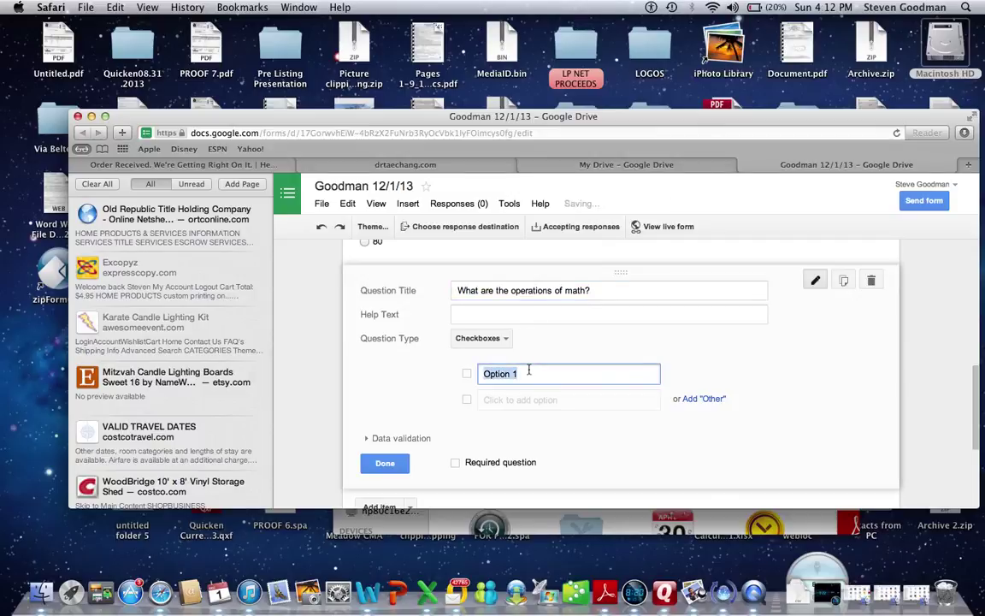
{"action": "type", "text": "Addition"}
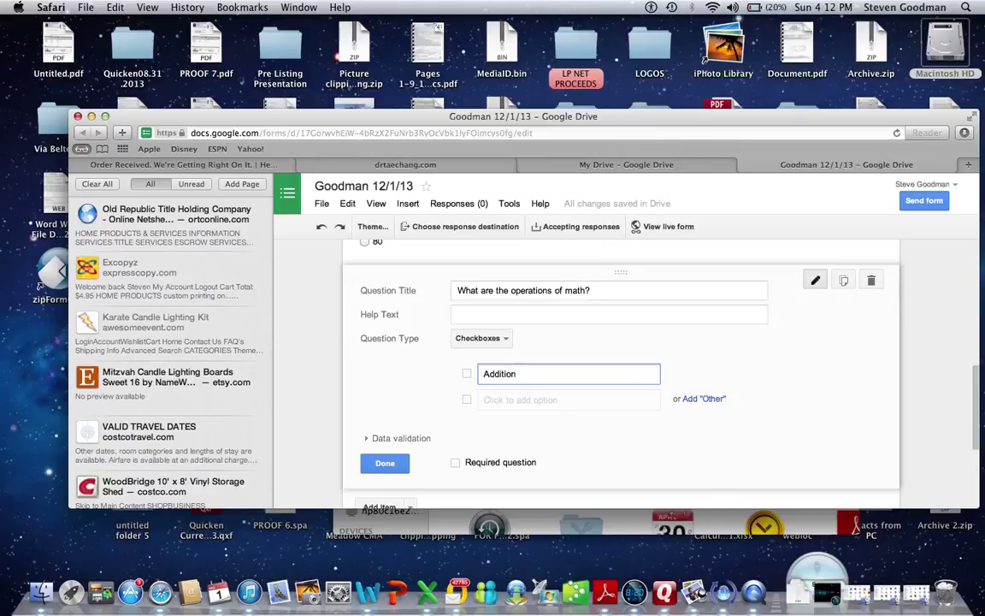
{"action": "key", "text": "Return"}
{"action": "type", "text": "Subt"}
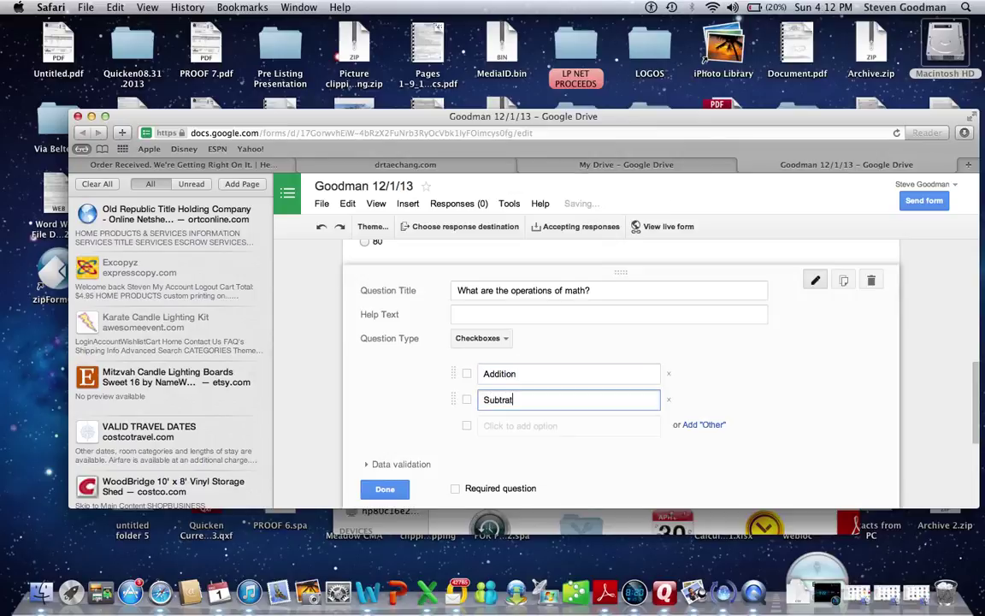
{"action": "type", "text": "raction"}
{"action": "key", "text": "Return"}
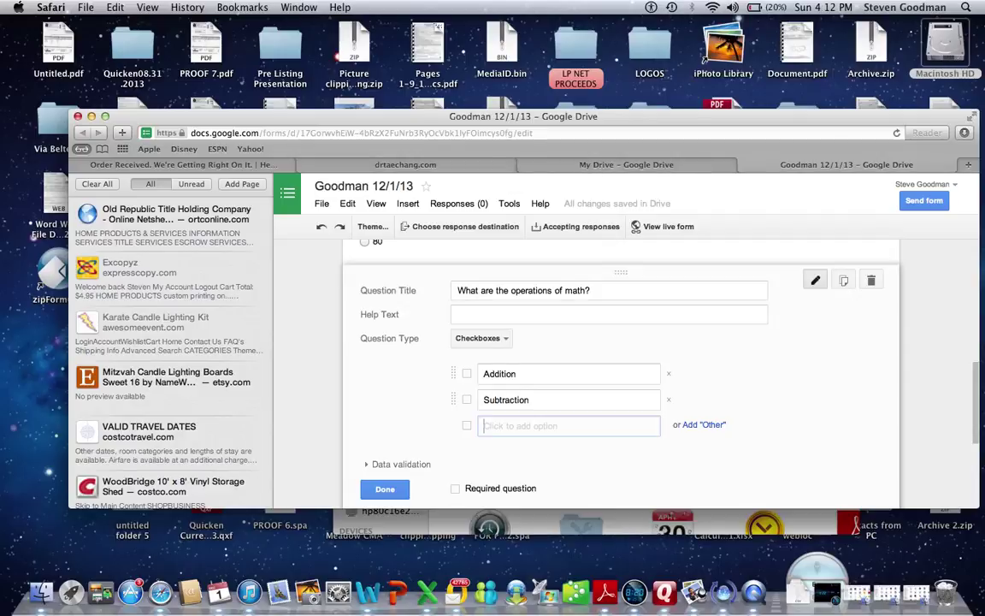
{"action": "type", "text": "ball"}
{"action": "key", "text": "Return"}
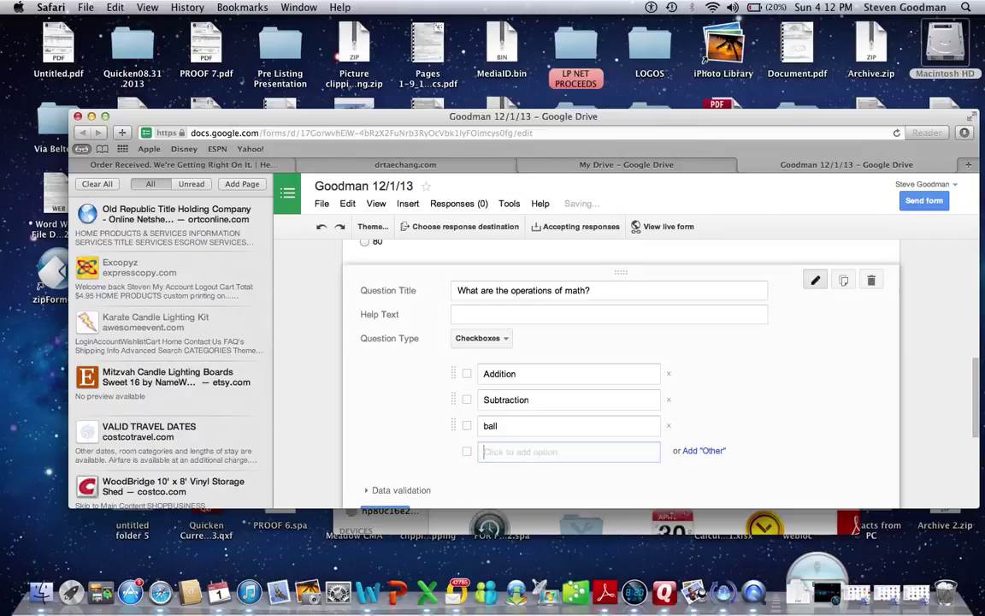
{"action": "type", "text": "Mulitp"}
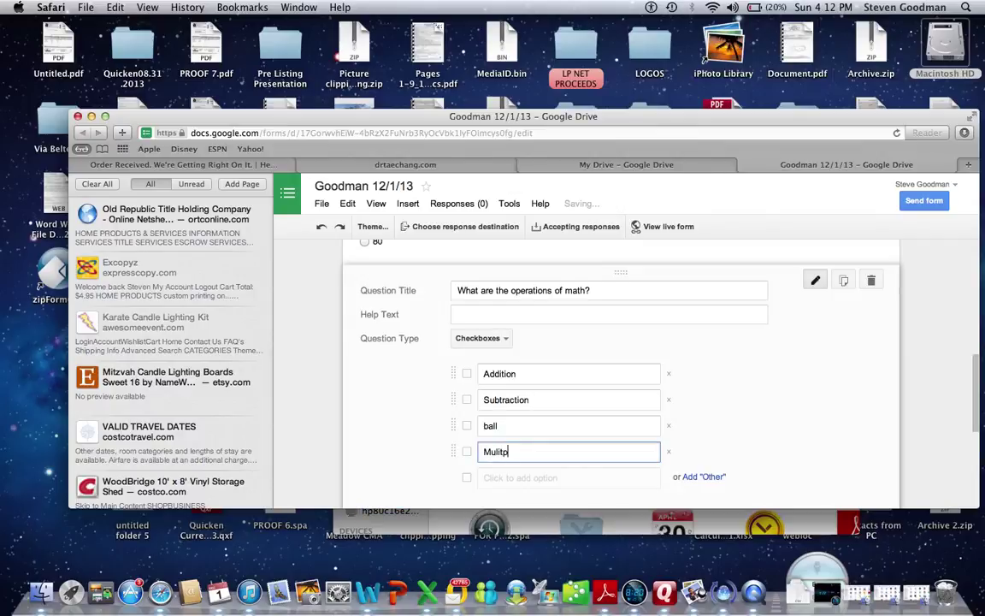
{"action": "key", "text": "BackSpace"}
{"action": "key", "text": "BackSpace"}
{"action": "key", "text": "BackSpace"}
{"action": "key", "text": "BackSpace"}
{"action": "type", "text": "ltipl"}
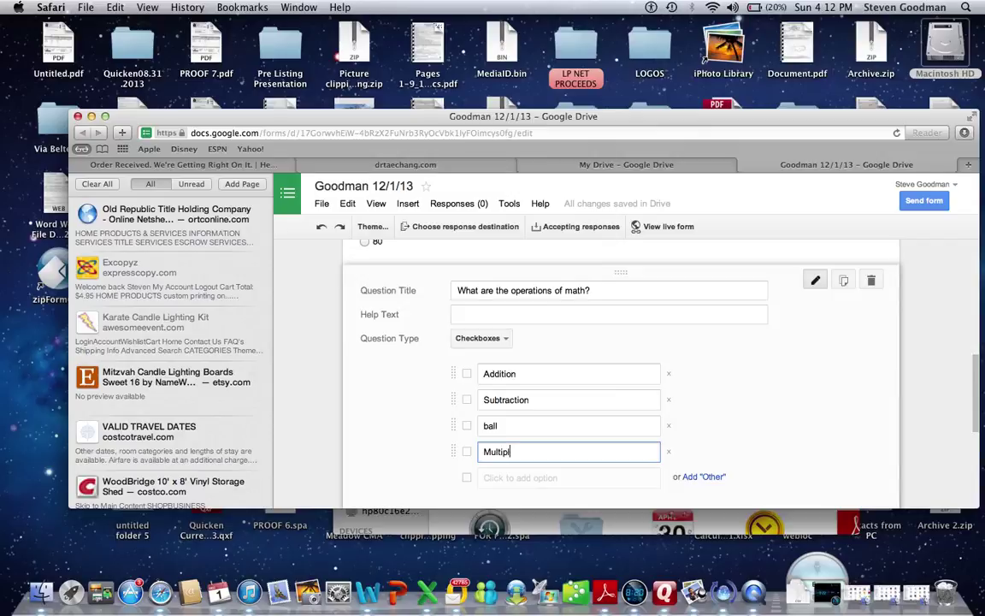
{"action": "type", "text": "ication"}
{"action": "key", "text": "Return"}
{"action": "type", "text": "Division"}
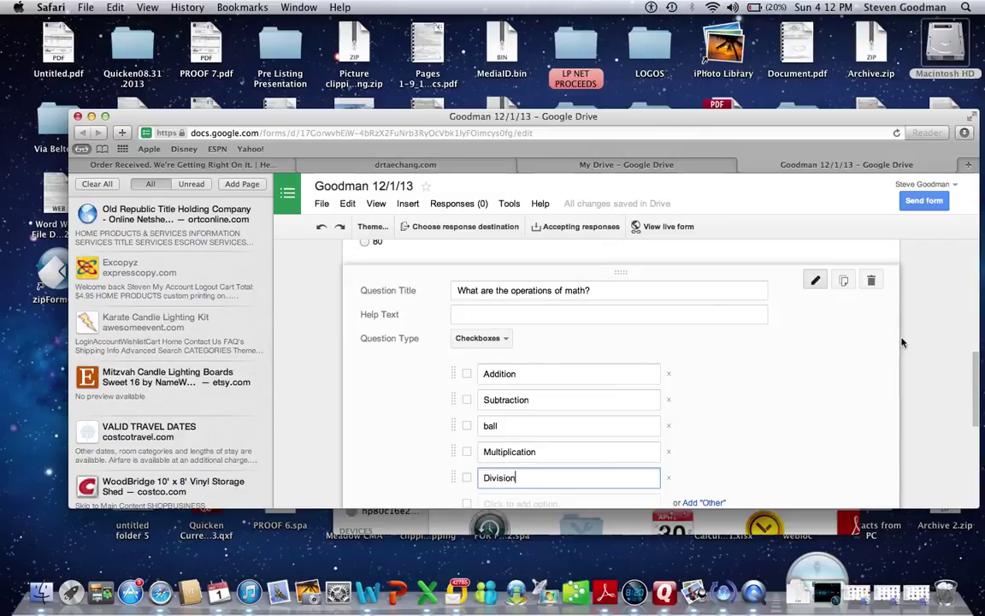
{"action": "left_click_drag", "start_coordinate": [975, 368], "coordinate": [975, 391]}
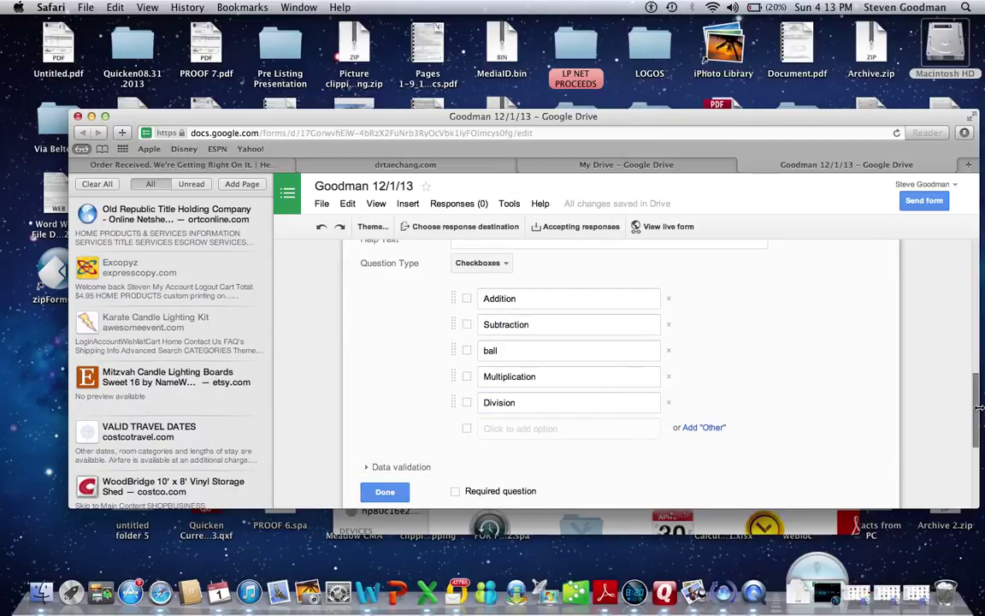
{"action": "mouse_move", "coordinate": [979, 408]}
{"action": "left_mouse_down"}
{"action": "mouse_move", "coordinate": [975, 468]}
{"action": "mouse_move", "coordinate": [972, 336]}
{"action": "mouse_move", "coordinate": [969, 393]}
{"action": "left_mouse_up"}
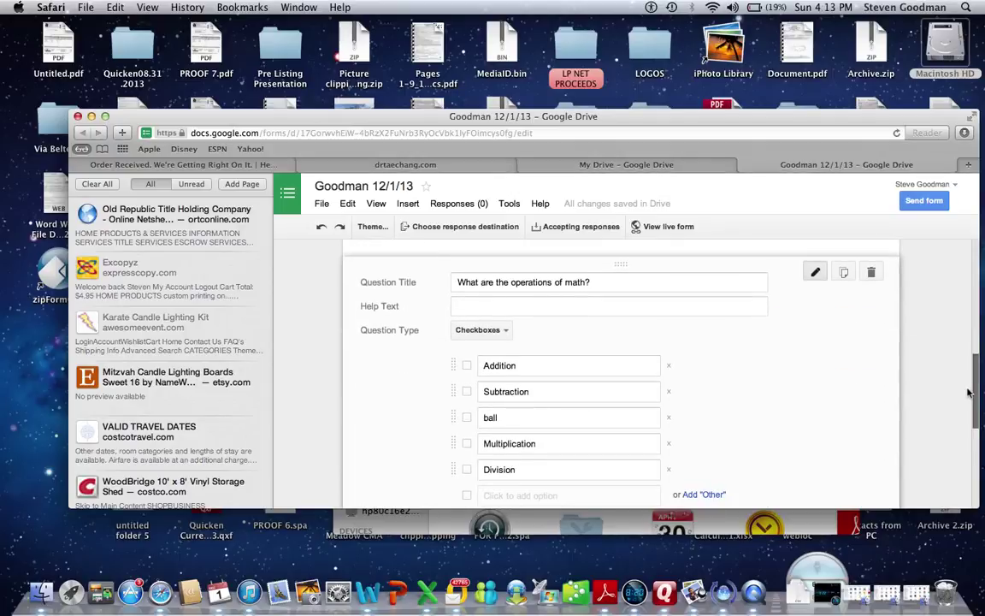
{"action": "left_click_drag", "start_coordinate": [969, 392], "coordinate": [973, 432]}
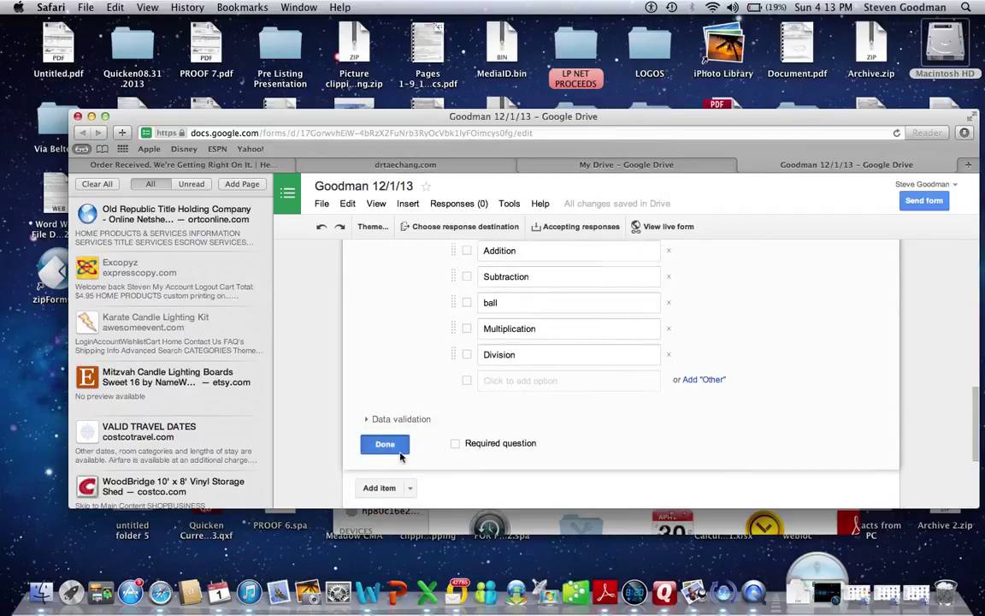
{"action": "left_click", "coordinate": [396, 447]}
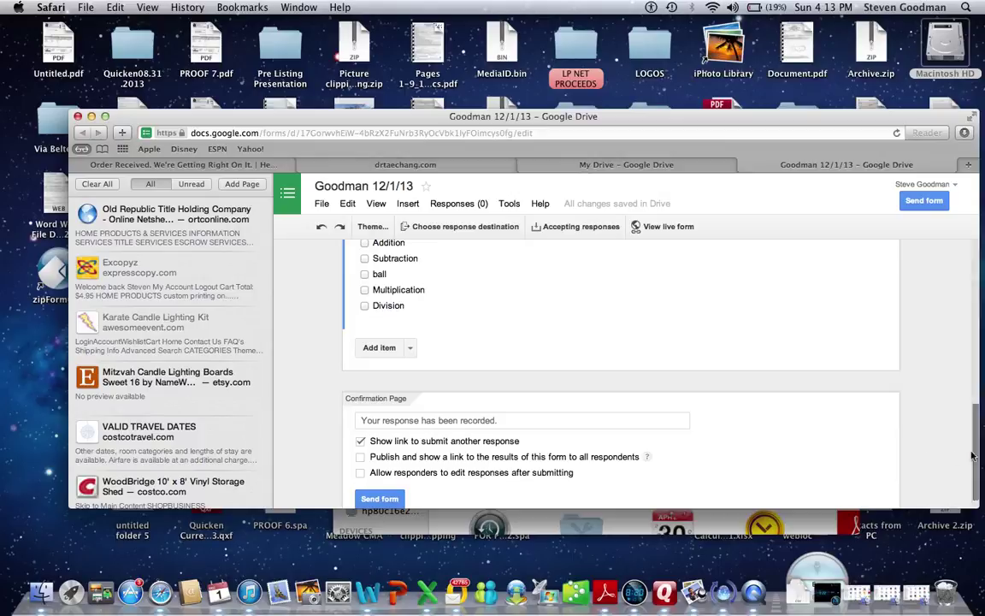
{"action": "left_click_drag", "start_coordinate": [981, 453], "coordinate": [971, 222]}
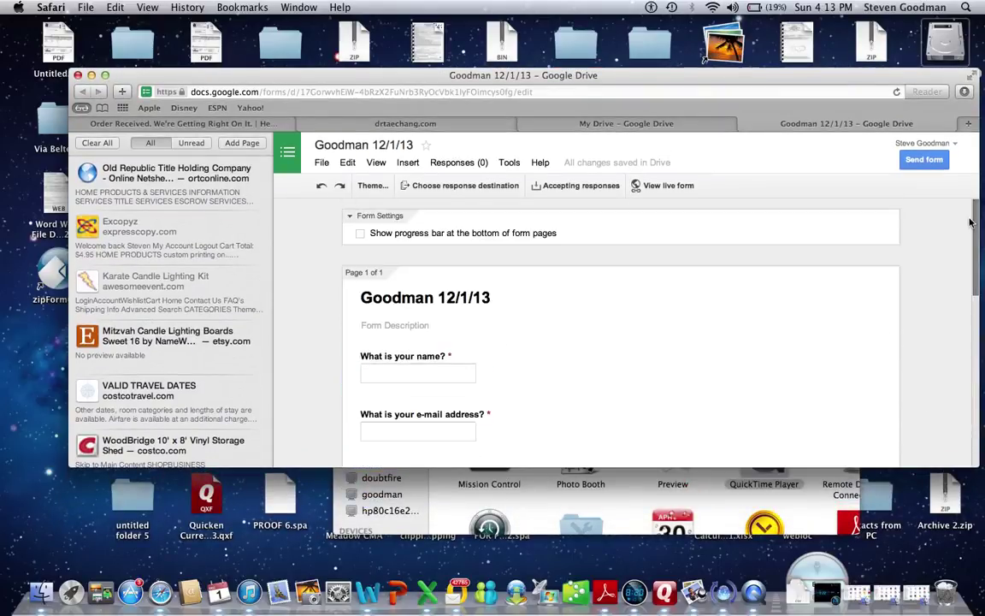
{"action": "left_click", "coordinate": [679, 191]}
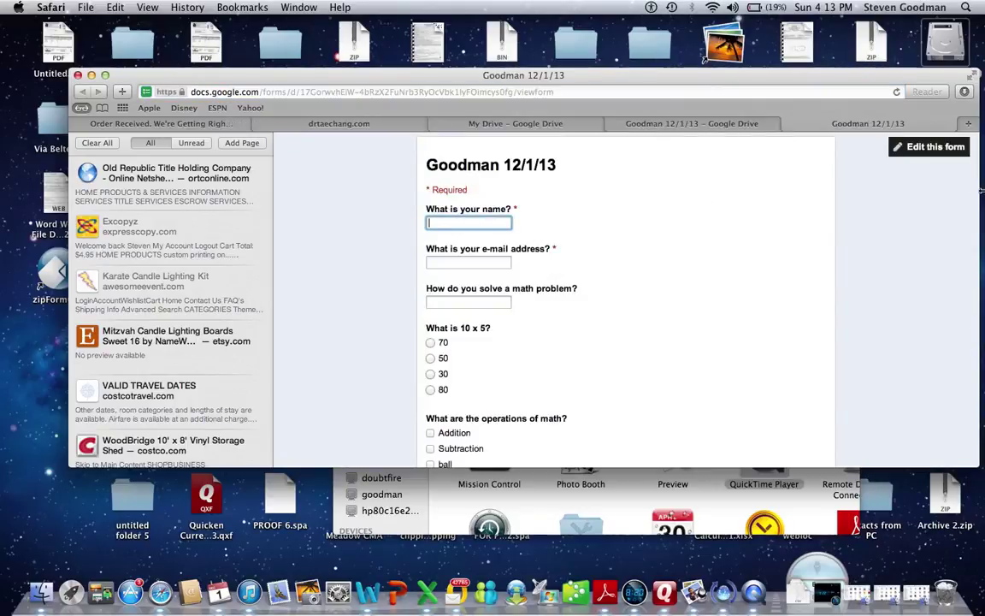
{"action": "left_click_drag", "start_coordinate": [902, 80], "coordinate": [848, 82]}
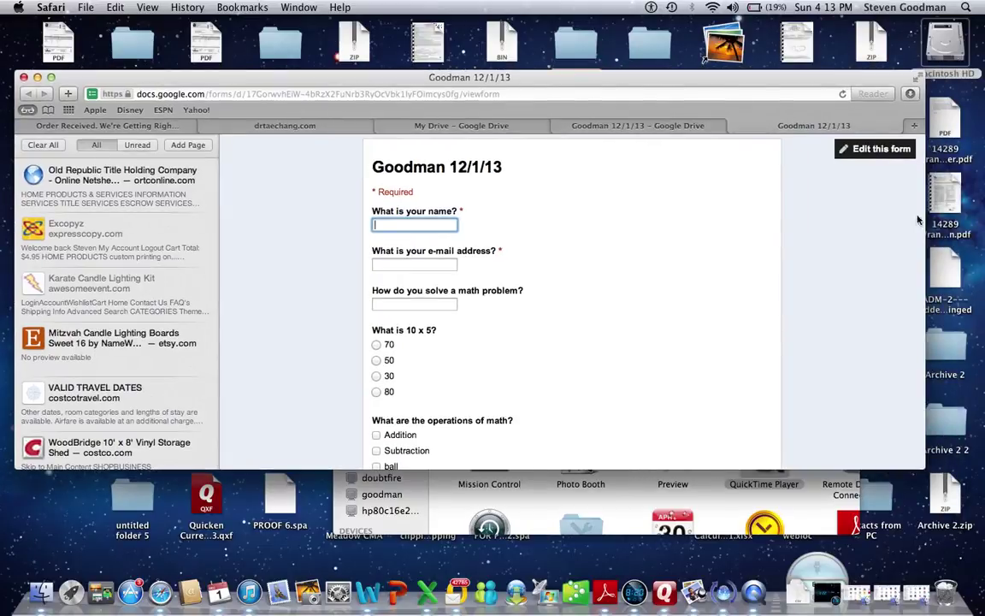
{"action": "left_click_drag", "start_coordinate": [926, 221], "coordinate": [952, 218]}
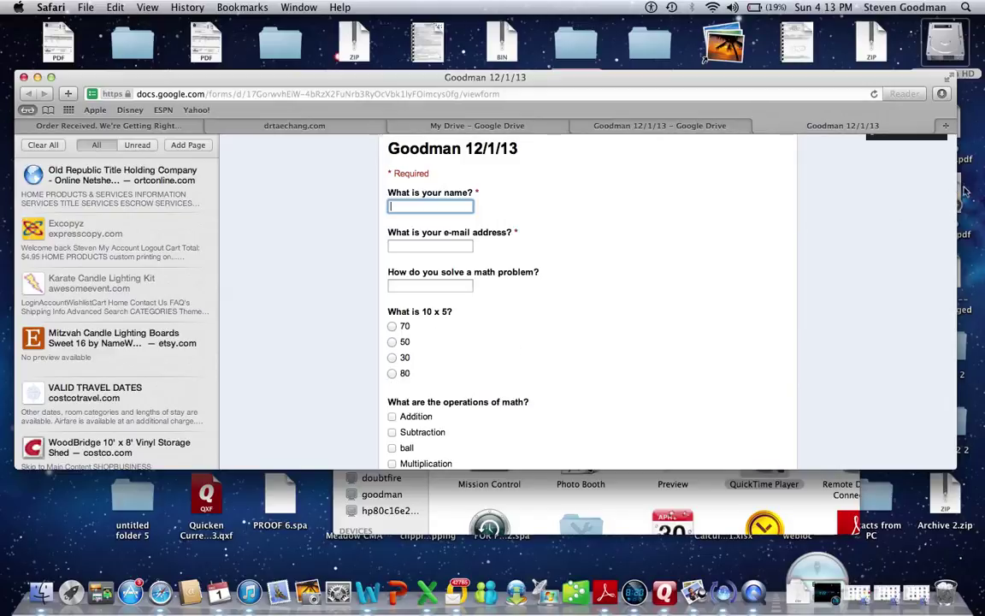
{"action": "left_click_drag", "start_coordinate": [956, 199], "coordinate": [969, 202]}
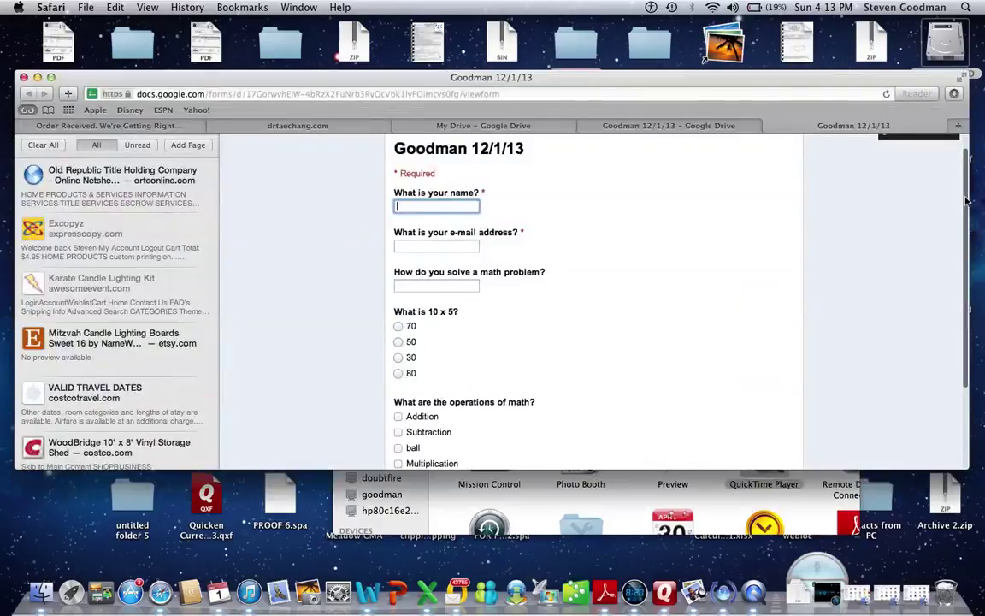
{"action": "scroll", "coordinate": [966, 250], "scroll_direction": "down", "scroll_amount": 3}
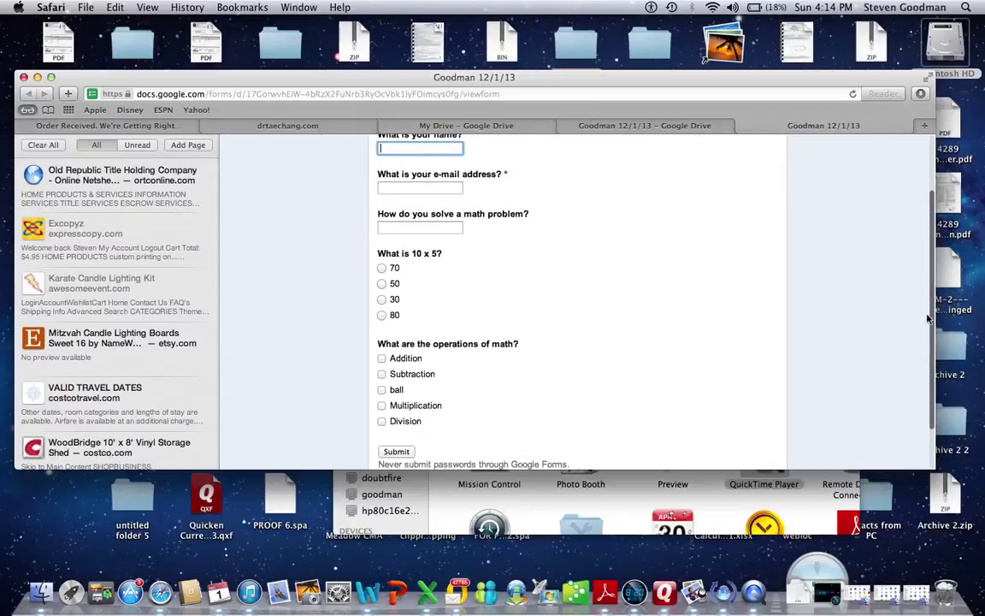
{"action": "scroll", "coordinate": [927, 318], "scroll_direction": "up", "scroll_amount": 3}
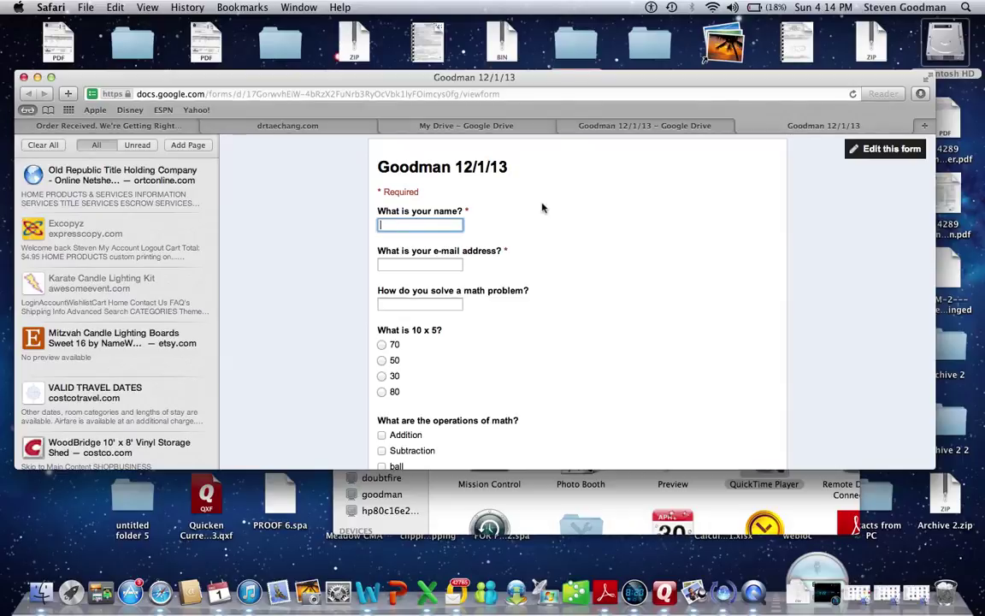
Enter 'Answer Key' as the name, an e-mail address, and 'solve on paper or solve in your head'.
{"action": "type", "text": "Answer Key"}
{"action": "left_click", "coordinate": [420, 264]}
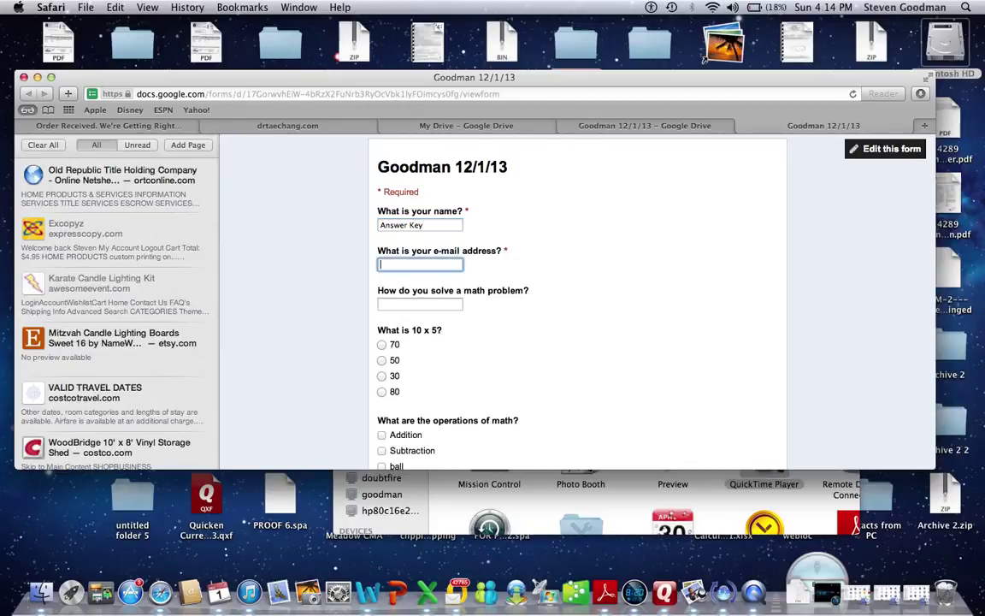
{"action": "left_click", "coordinate": [458, 305]}
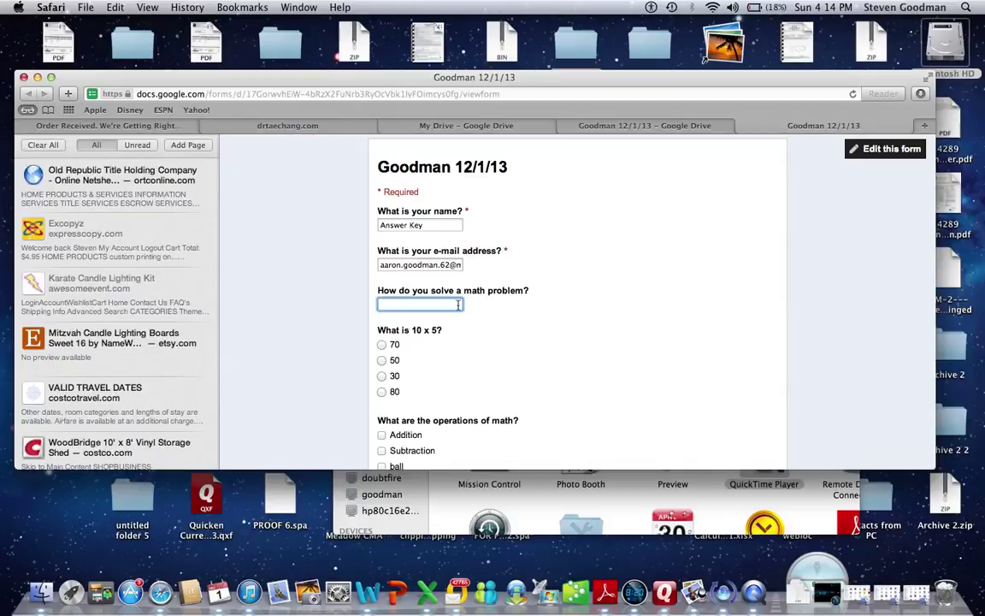
{"action": "type", "text": "solv"}
{"action": "type", "text": "e on paper"}
{"action": "type", "text": " %or"}
{"action": "type", "text": " solve in y"}
{"action": "key", "text": "BackSpace"}
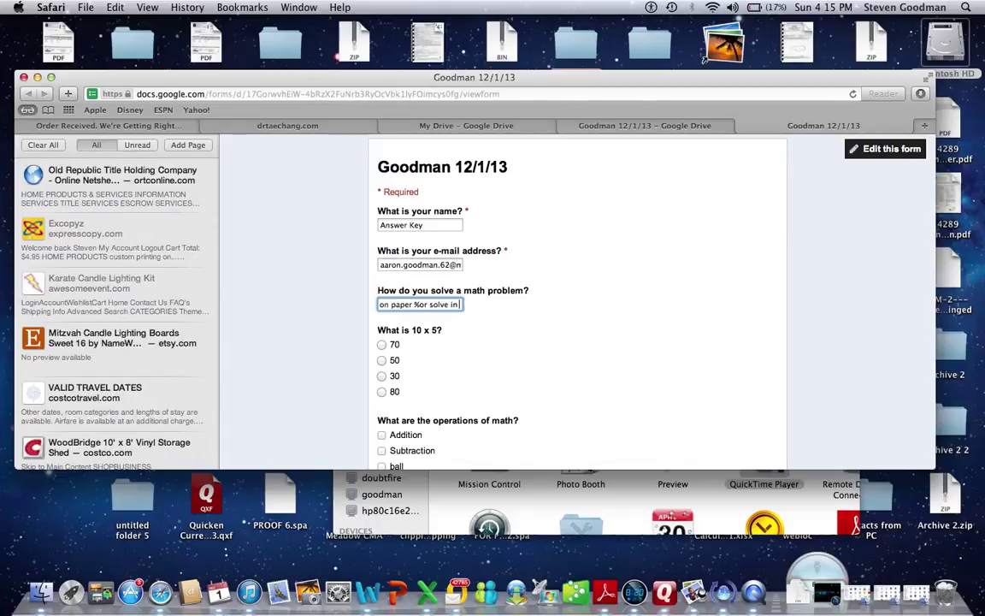
{"action": "type", "text": "your head"}
Choose 50, check Addition, Subtraction, Multiplication and Division, and submit the answer key.
{"action": "left_click", "coordinate": [381, 361]}
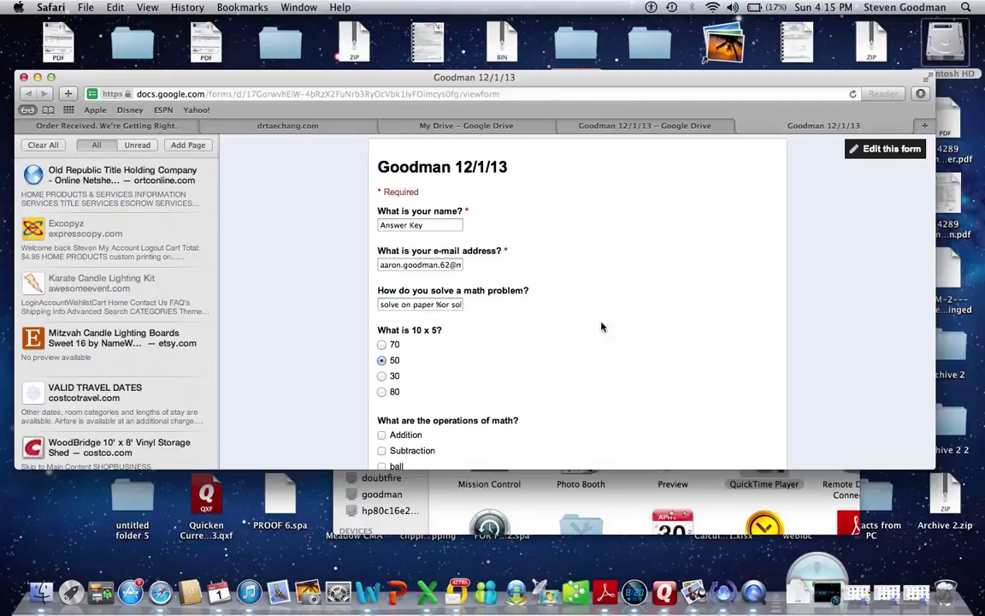
{"action": "left_click_drag", "start_coordinate": [936, 264], "coordinate": [949, 274]}
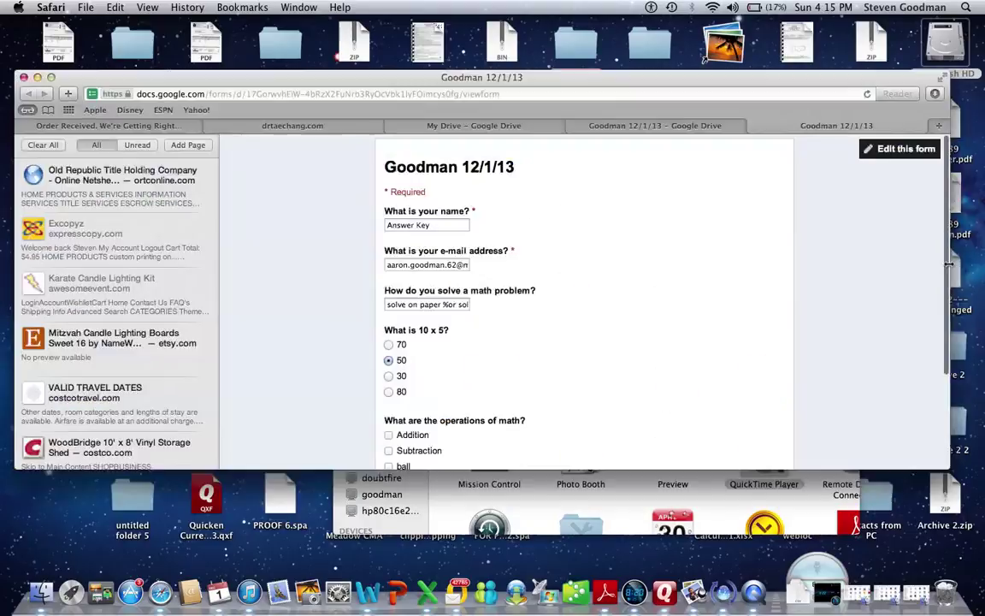
{"action": "scroll", "coordinate": [946, 302], "scroll_direction": "down", "scroll_amount": 3}
{"action": "scroll", "coordinate": [855, 282], "scroll_direction": "down", "scroll_amount": 3}
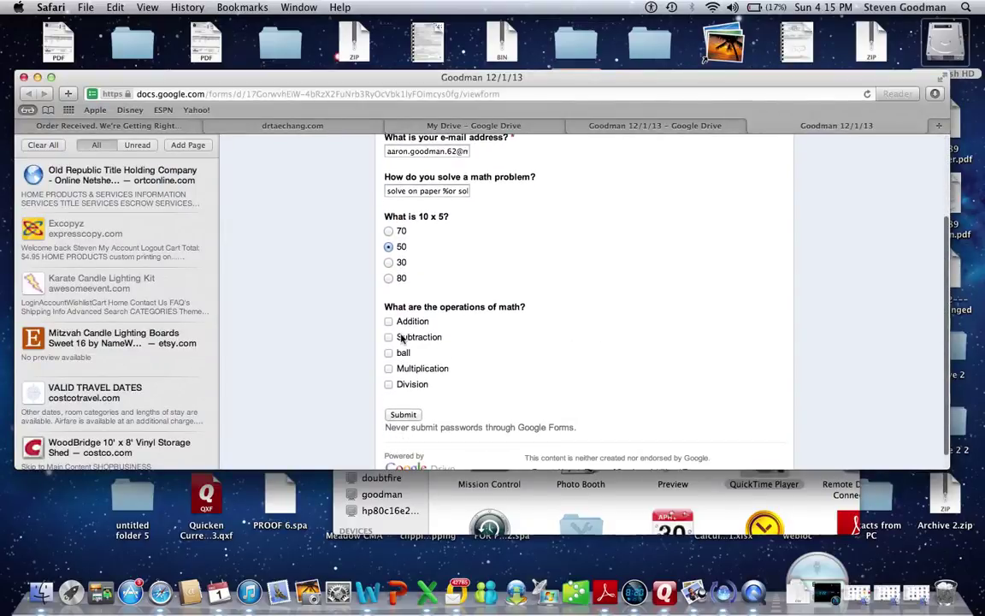
{"action": "left_click", "coordinate": [388, 320]}
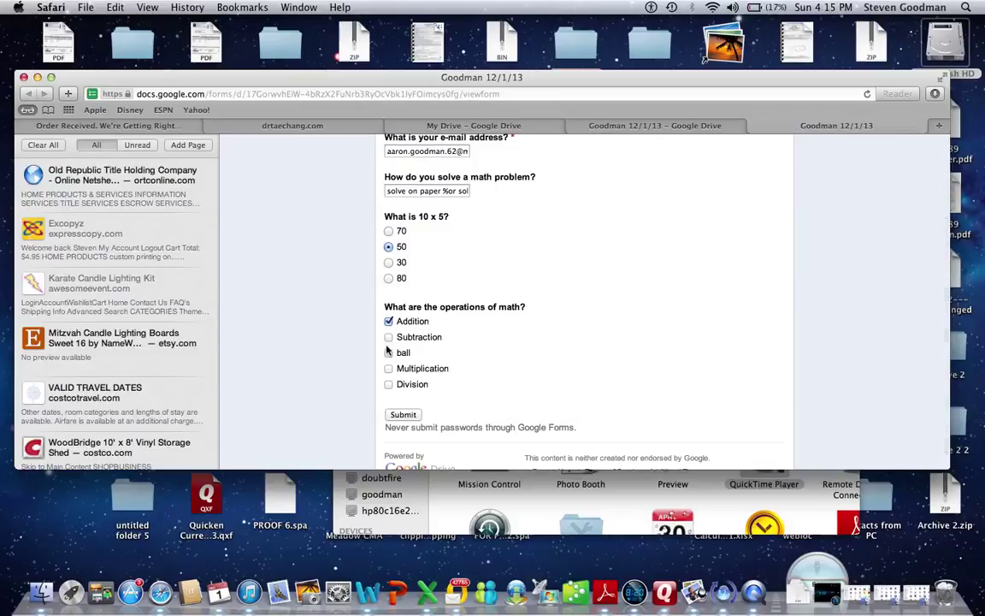
{"action": "left_click", "coordinate": [388, 337]}
{"action": "left_click", "coordinate": [388, 369]}
{"action": "left_click", "coordinate": [388, 384]}
{"action": "left_click", "coordinate": [410, 417]}
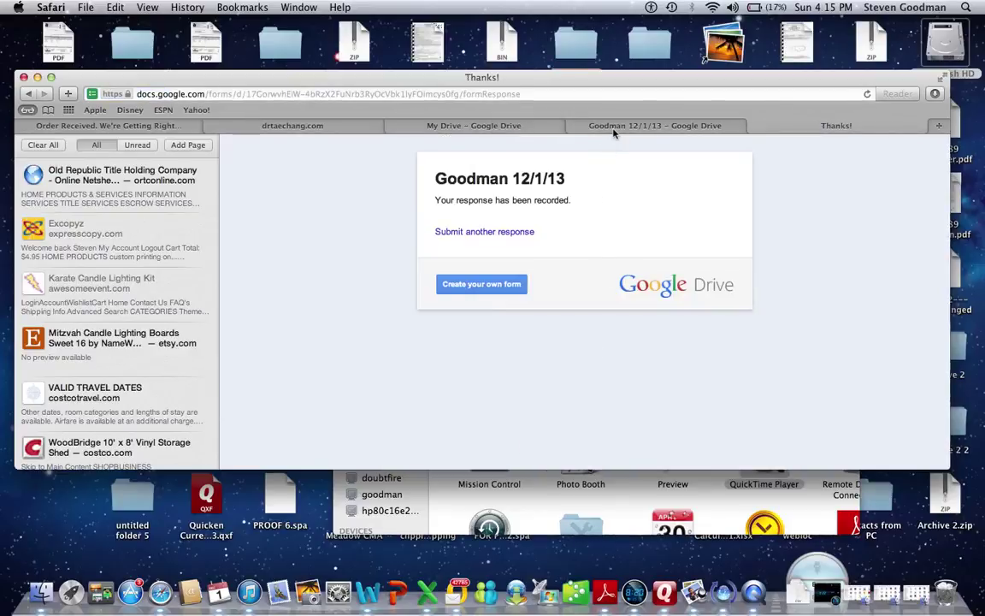
{"action": "left_click", "coordinate": [568, 125]}
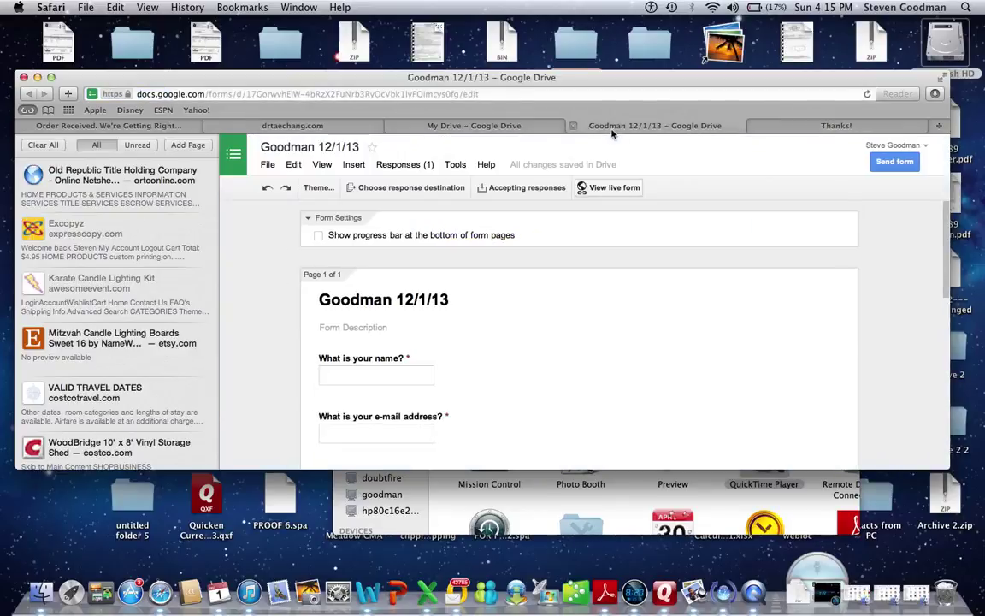
Send responses to a new spreadsheet named 'Goodman 12/1/13 (Responses)'.
{"action": "left_click", "coordinate": [436, 192]}
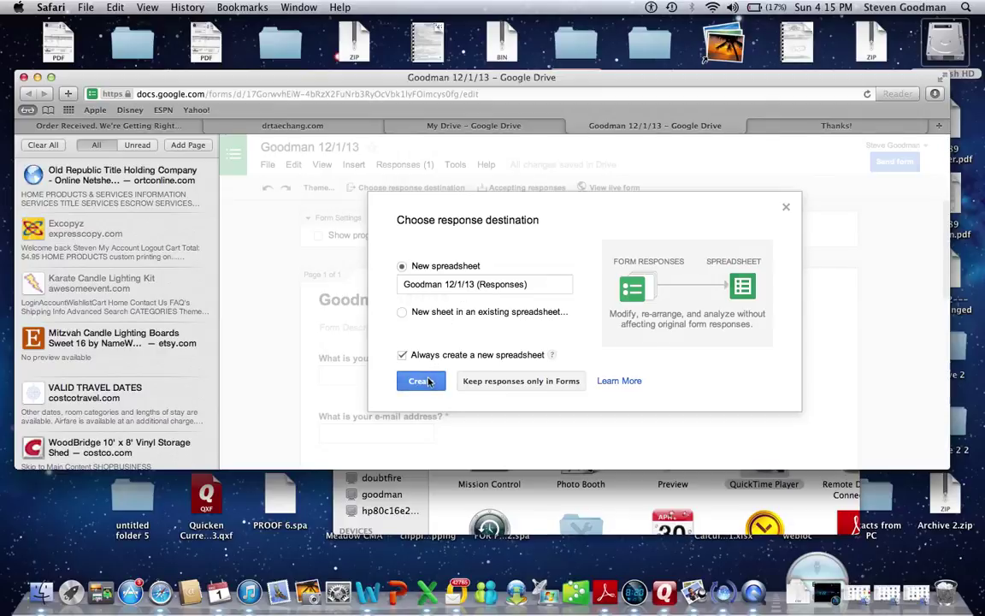
{"action": "left_click", "coordinate": [428, 382]}
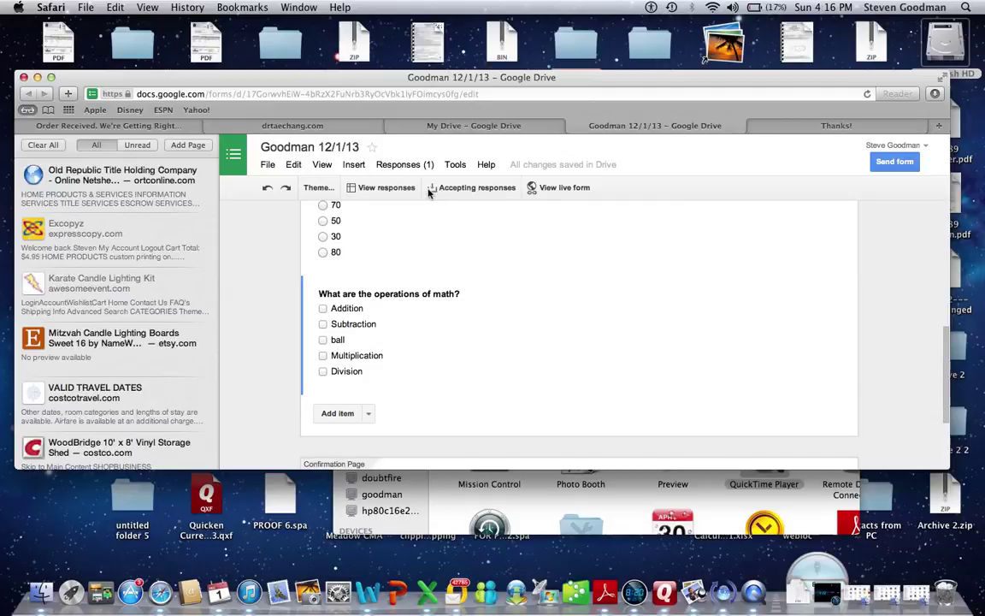
View the Answer Key row in the responses sheet, dismiss the comments tip, then return to the thank-you page.
{"action": "left_click", "coordinate": [405, 192]}
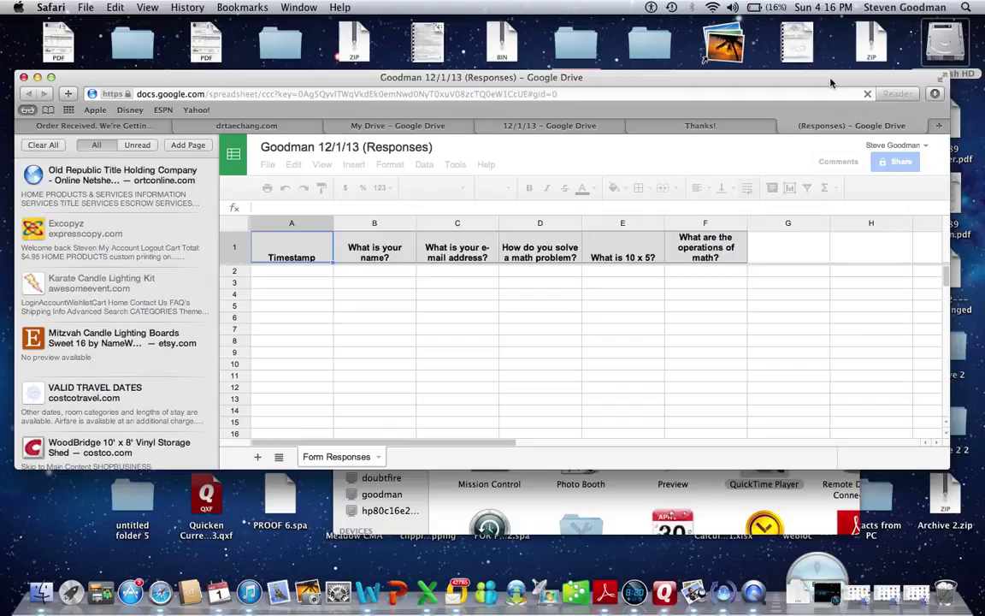
{"action": "left_click", "coordinate": [296, 272]}
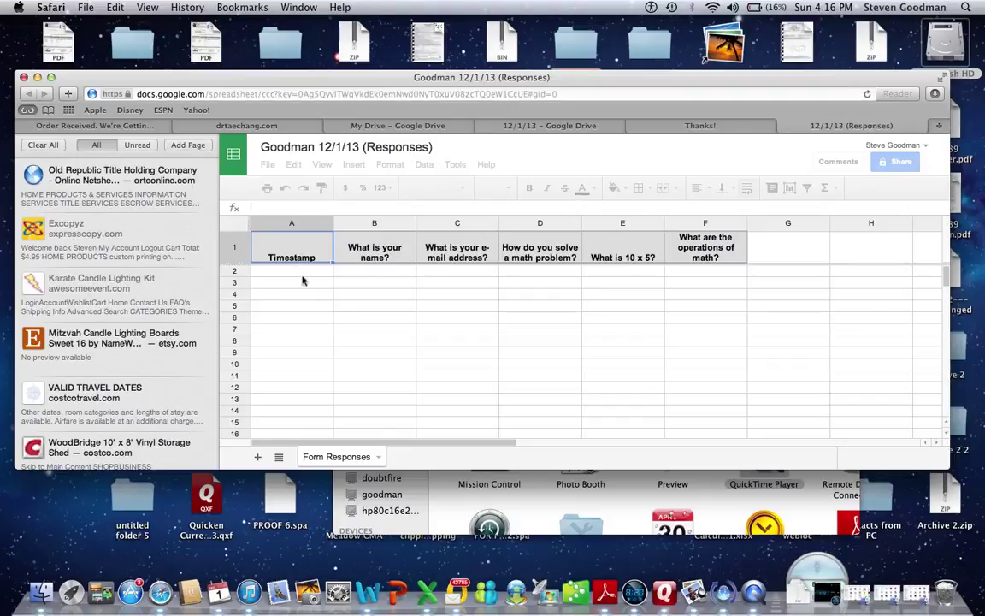
{"action": "left_click", "coordinate": [370, 276]}
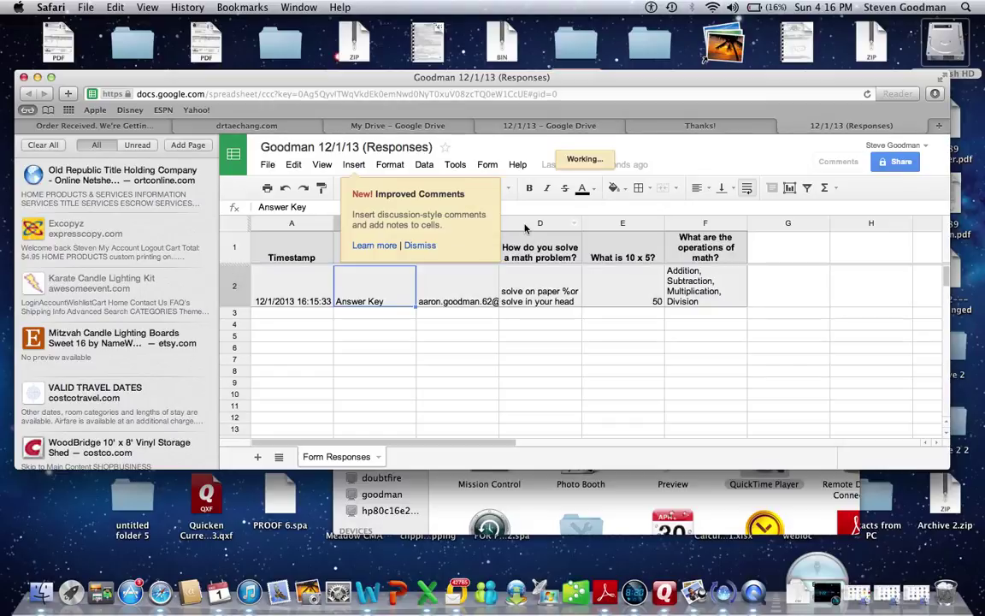
{"action": "left_click", "coordinate": [411, 246]}
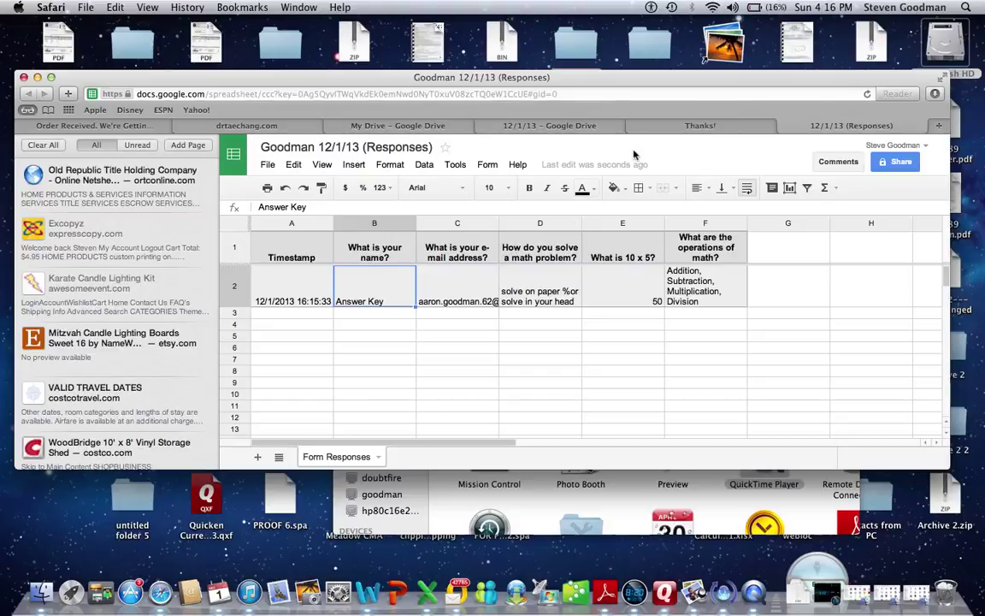
{"action": "left_click", "coordinate": [729, 128]}
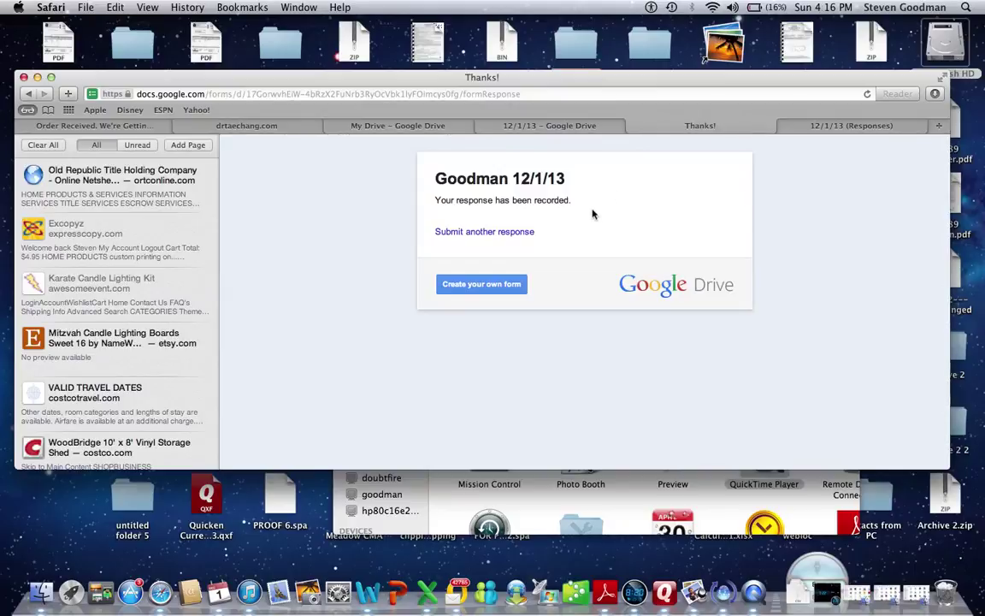
Start a new response with the student's name, their e-mail address and 'solve on paper'.
{"action": "left_click", "coordinate": [504, 238]}
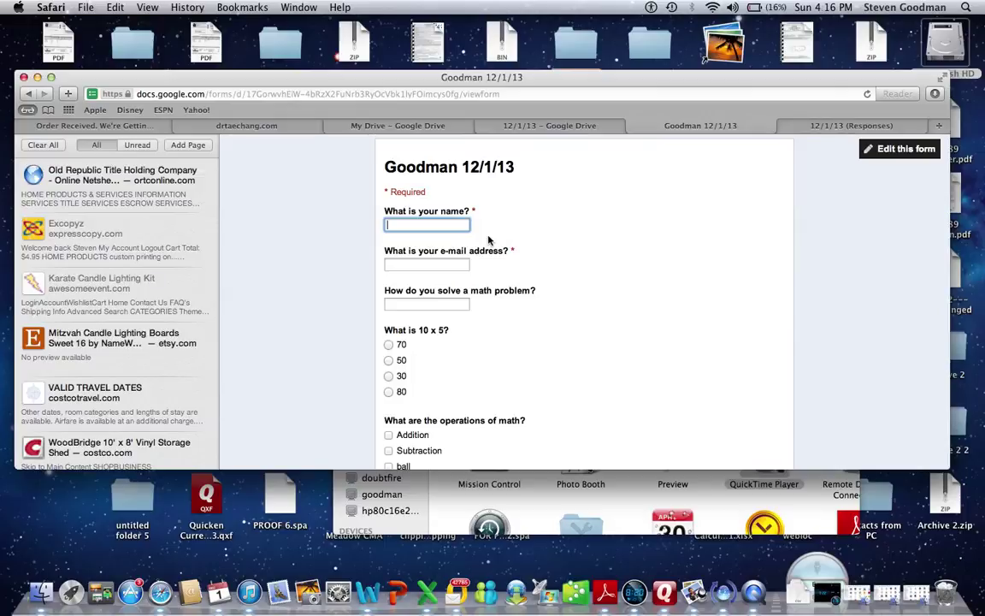
{"action": "type", "text": "Joe"}
{"action": "left_click", "coordinate": [426, 264]}
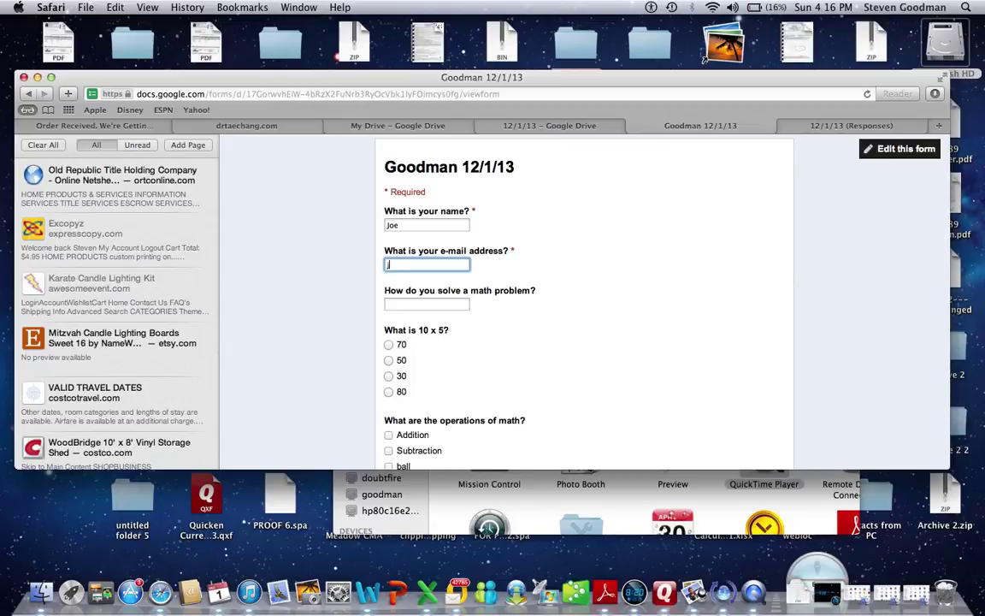
{"action": "key", "text": "Tab"}
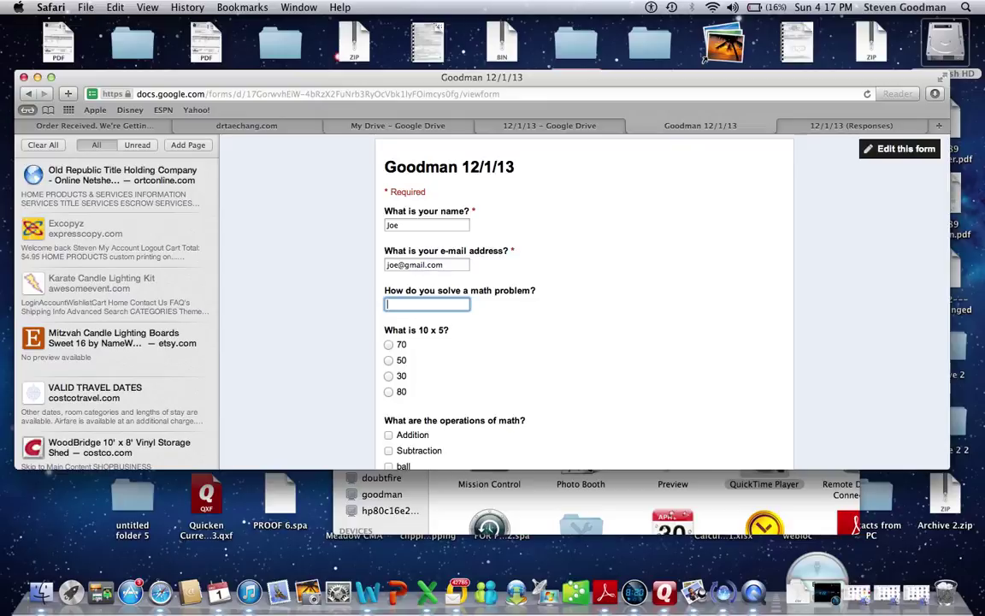
{"action": "type", "text": "solve on paper"}
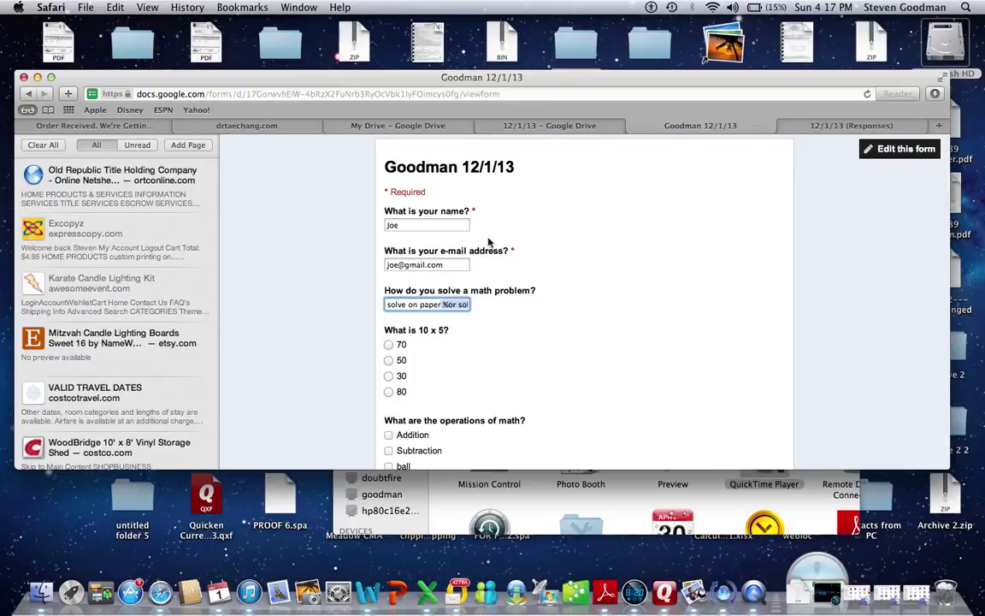
{"action": "key", "text": "BackSpace"}
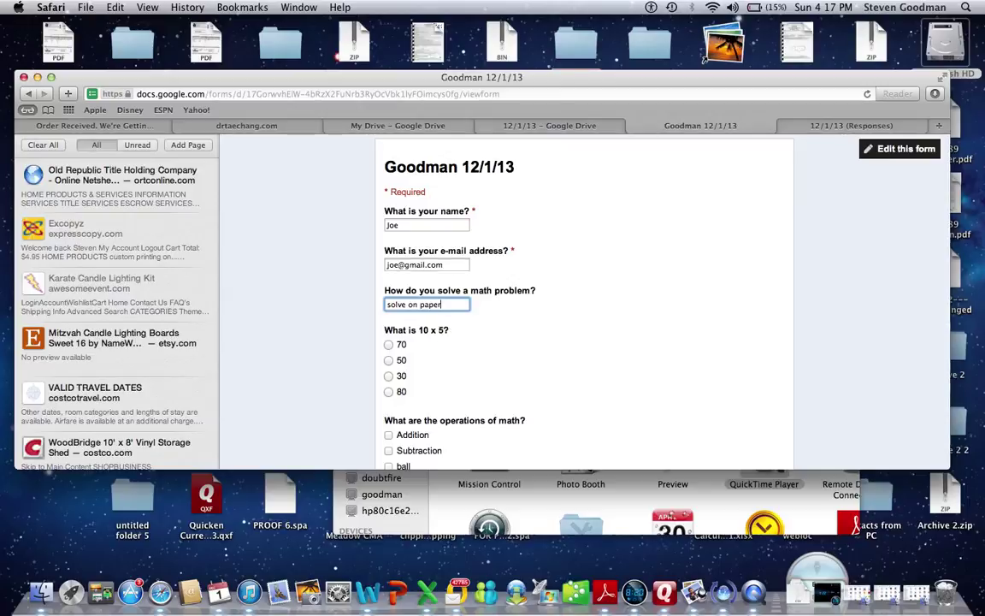
Answer 30, check Multiplication and Division, and submit the response.
{"action": "left_click", "coordinate": [388, 375]}
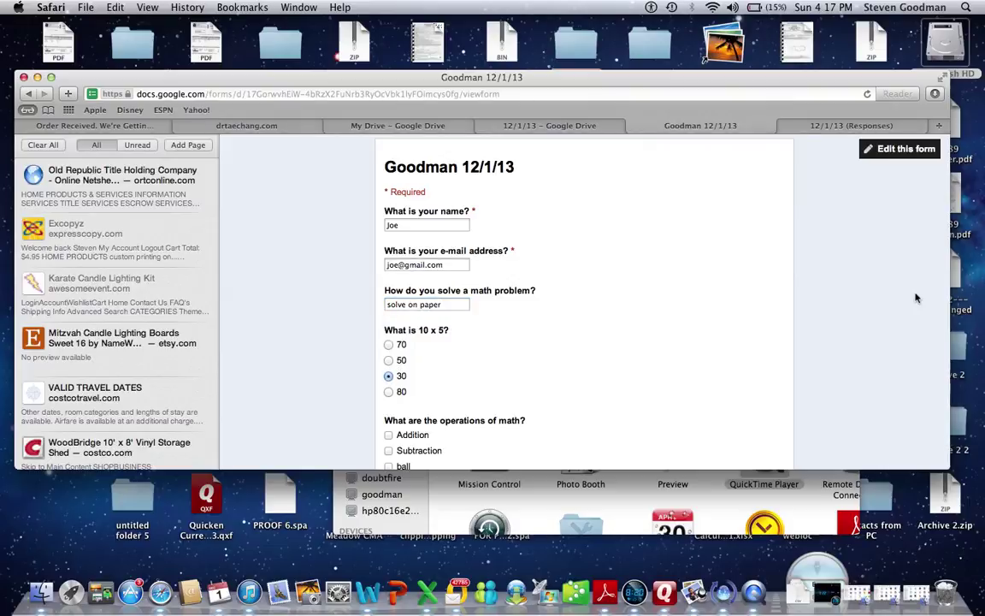
{"action": "left_click_drag", "start_coordinate": [948, 310], "coordinate": [979, 310]}
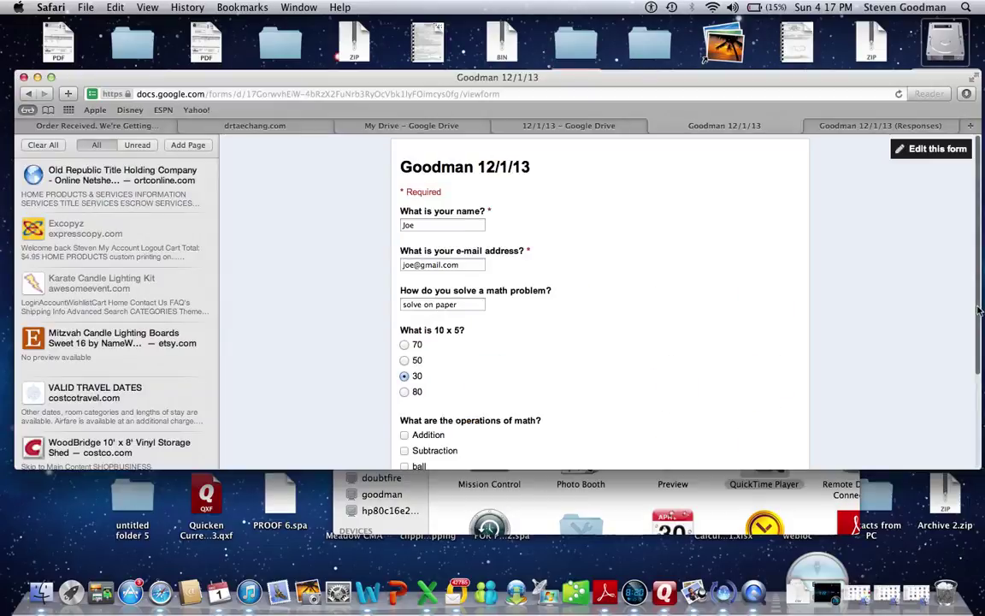
{"action": "scroll", "coordinate": [978, 311], "scroll_direction": "down", "scroll_amount": 3}
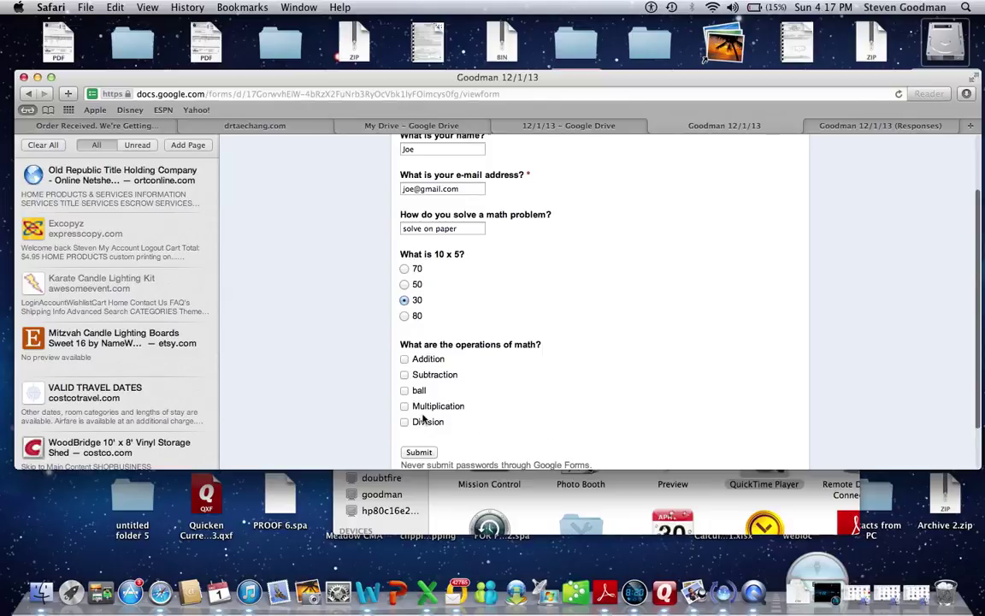
{"action": "left_click", "coordinate": [404, 421]}
{"action": "left_click", "coordinate": [405, 406]}
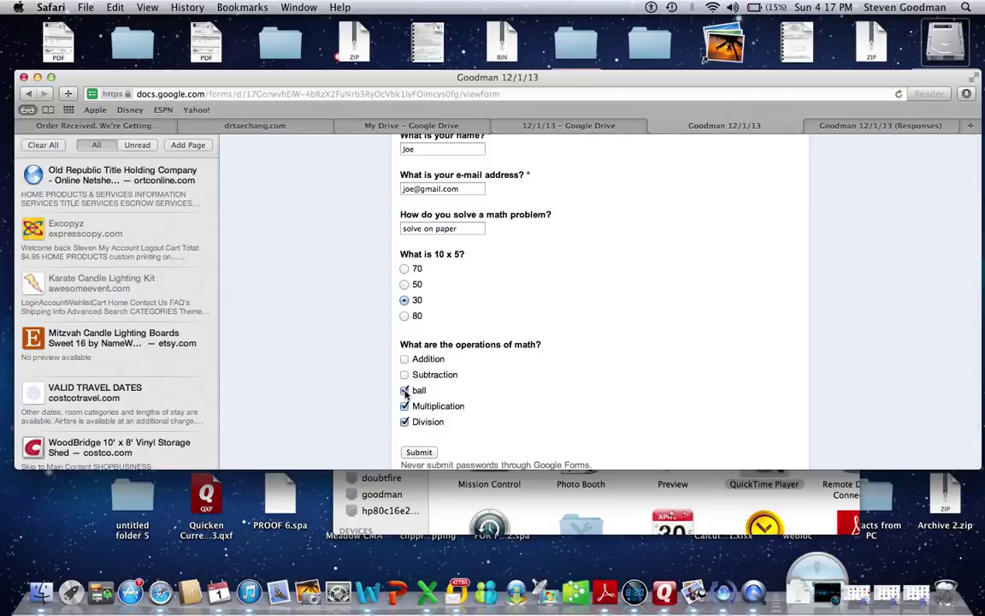
{"action": "left_click", "coordinate": [433, 454]}
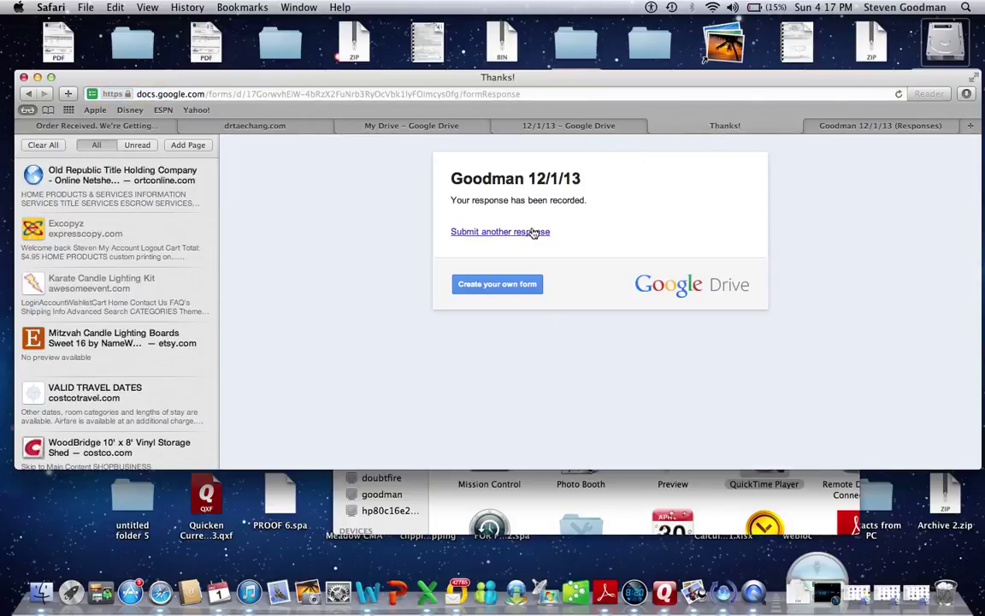
Start a new response with the student's name, e-mail address and 'solve in the air' answer.
{"action": "left_click", "coordinate": [532, 232]}
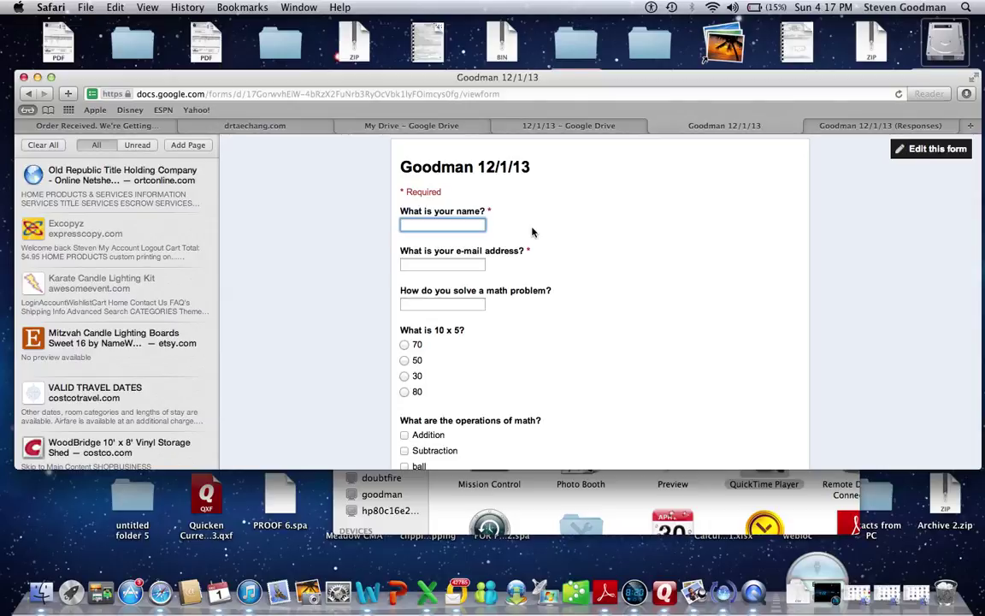
{"action": "type", "text": "Ray"}
{"action": "left_click", "coordinate": [442, 264]}
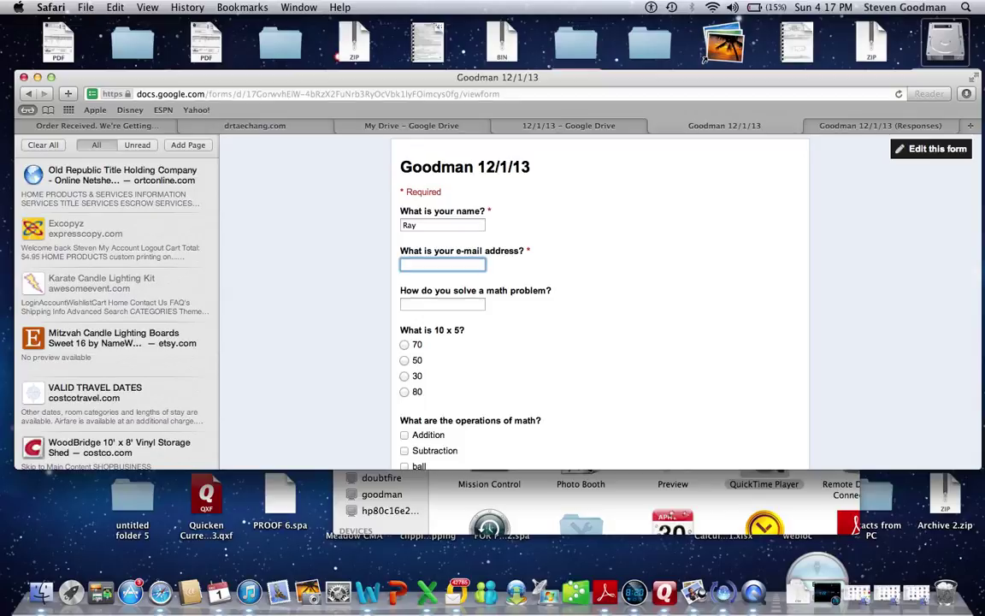
{"action": "key", "text": "BackSpace"}
{"action": "key", "text": "BackSpace"}
{"action": "key", "text": "BackSpace"}
{"action": "type", "text": "hotmail.com"}
{"action": "left_click", "coordinate": [443, 305]}
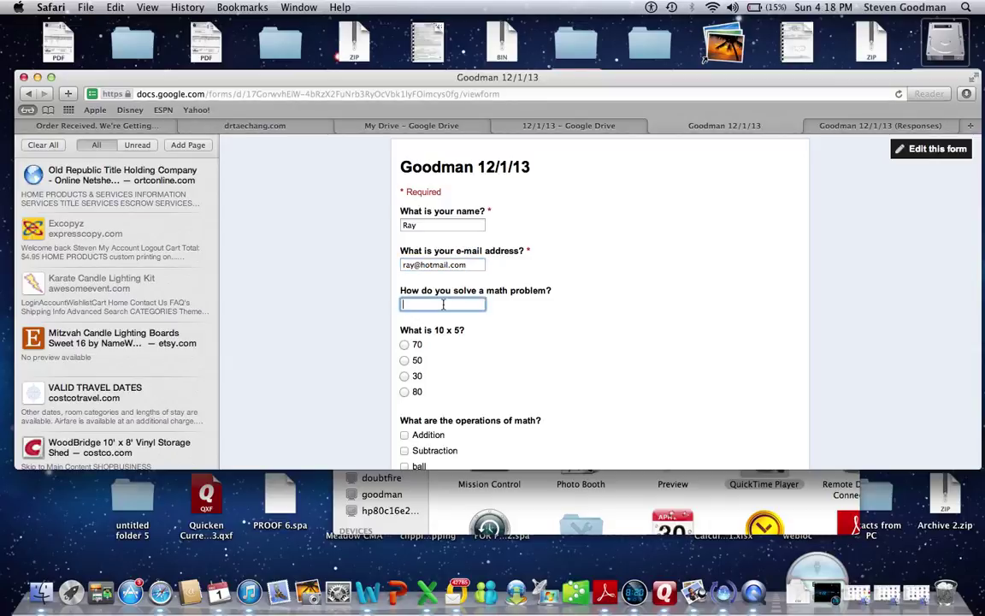
{"action": "type", "text": "solve in the air"}
Answer 50, check Addition, Subtraction, ball and Multiplication, and submit the response.
{"action": "left_click", "coordinate": [405, 360]}
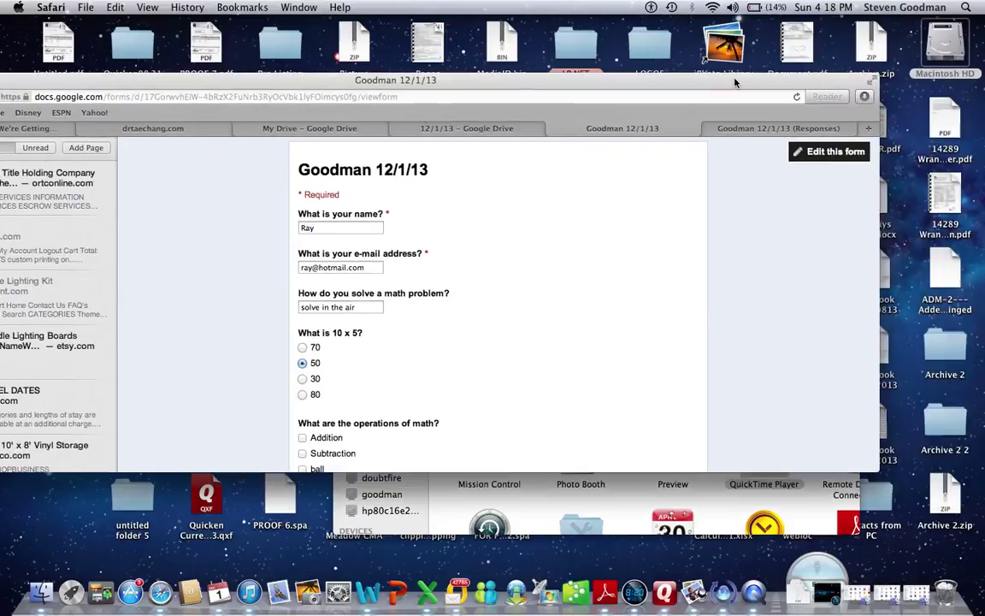
{"action": "left_click_drag", "start_coordinate": [756, 77], "coordinate": [655, 80]}
{"action": "key", "text": "super+m"}
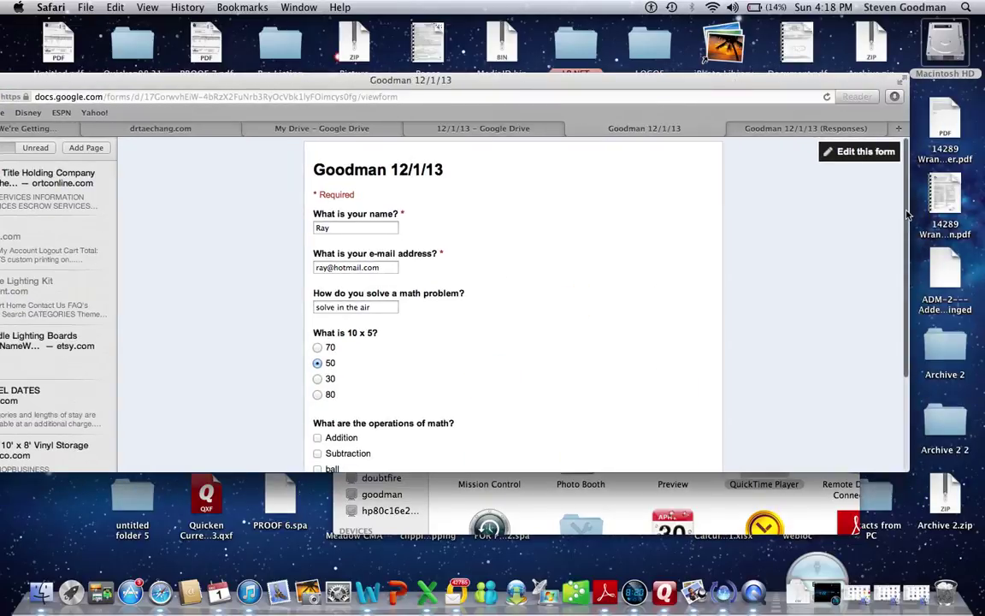
{"action": "scroll", "coordinate": [443, 342], "scroll_direction": "down", "scroll_amount": 3}
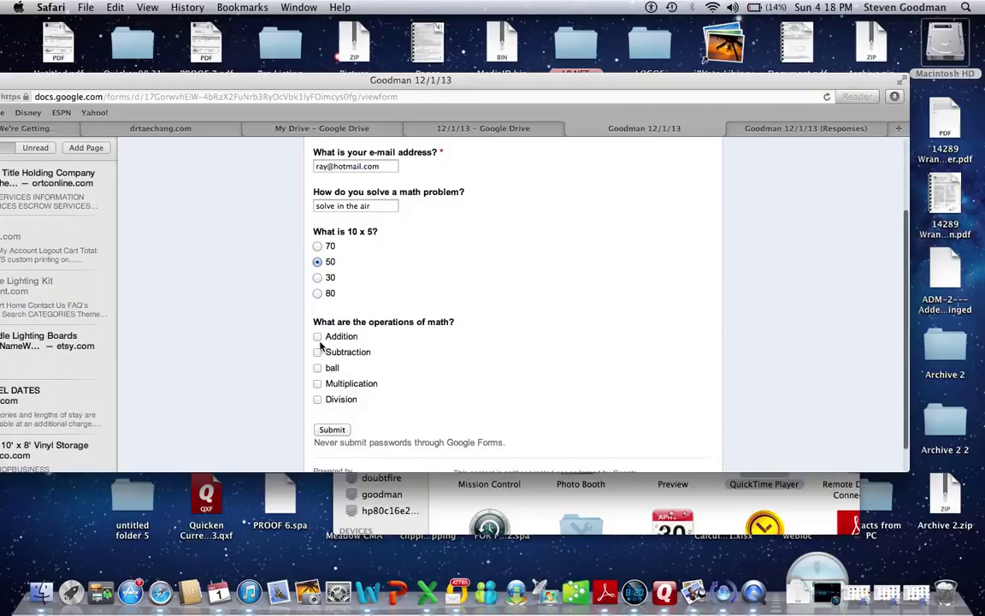
{"action": "left_click", "coordinate": [318, 336]}
{"action": "left_click", "coordinate": [318, 352]}
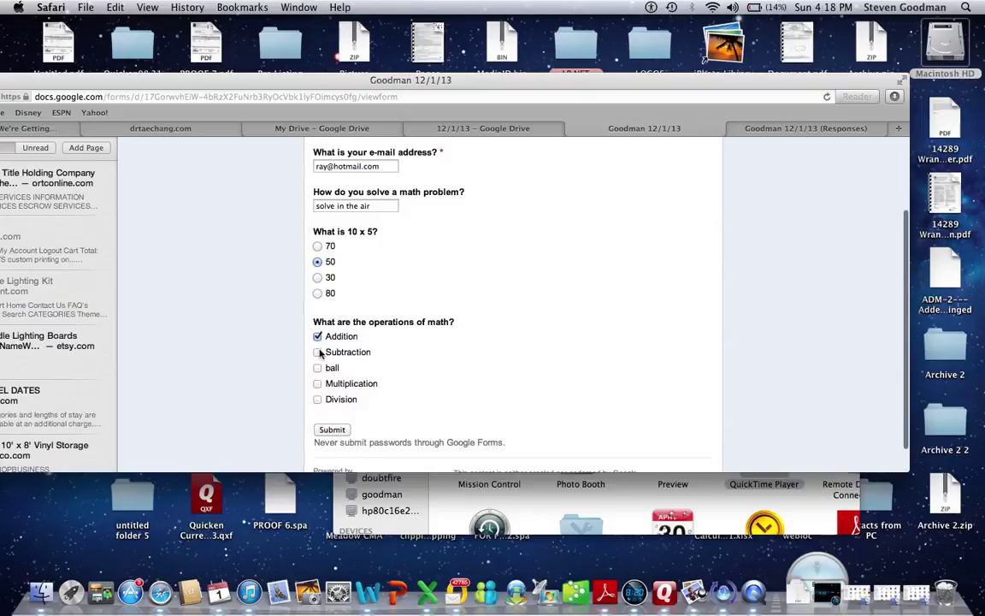
{"action": "left_click", "coordinate": [318, 367]}
{"action": "left_click", "coordinate": [318, 383]}
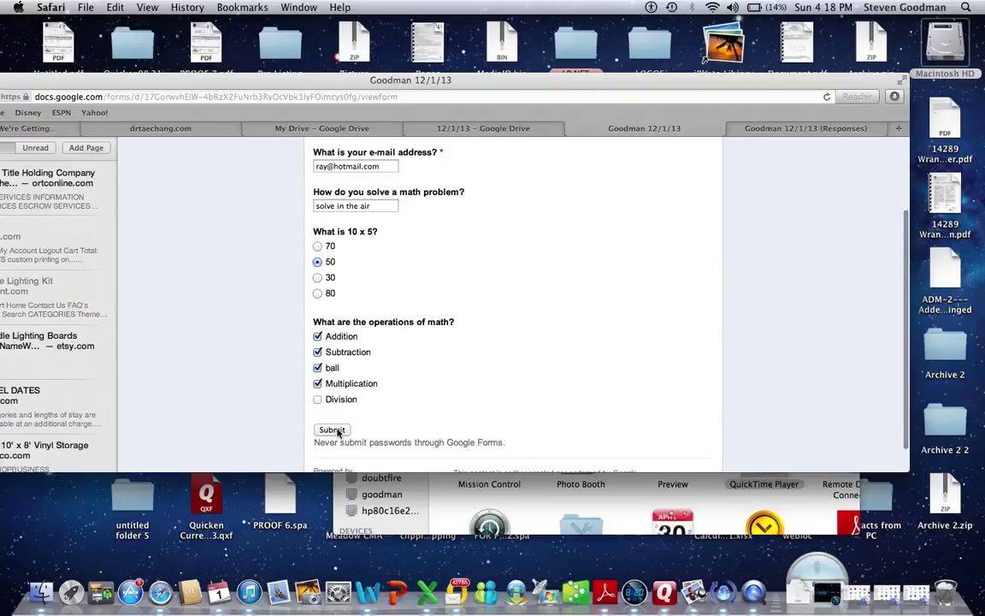
{"action": "left_click", "coordinate": [335, 429]}
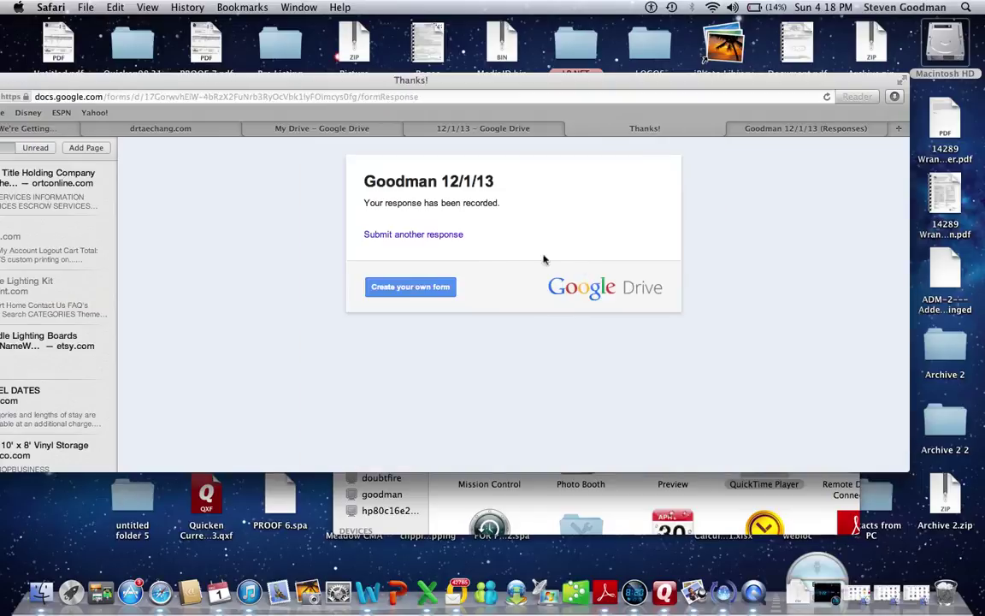
Start another response with the student's name, e-mail address and 'solve in your head' answer.
{"action": "left_click", "coordinate": [456, 235]}
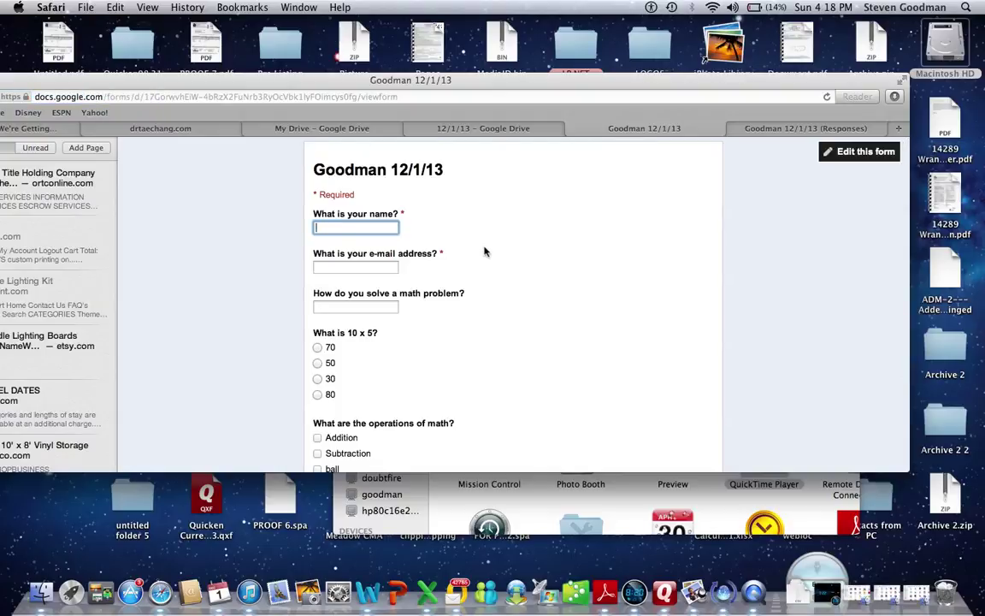
{"action": "type", "text": "Melinda"}
{"action": "left_click", "coordinate": [334, 265]}
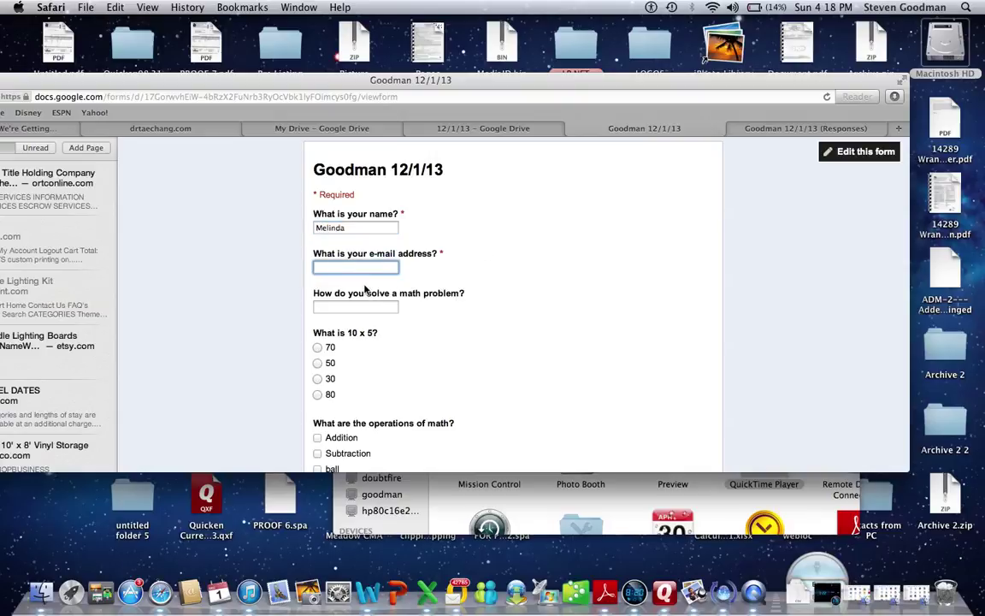
{"action": "left_click", "coordinate": [352, 308]}
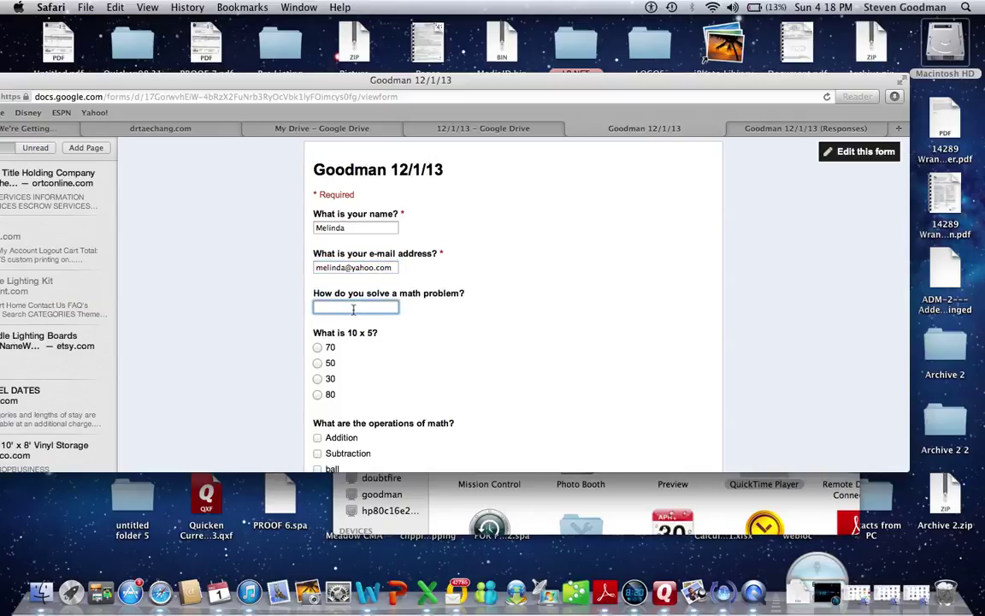
{"action": "type", "text": "solve in your head"}
Answer 70, check Addition, Subtraction, Multiplication and Division, and submit.
{"action": "left_click", "coordinate": [317, 348]}
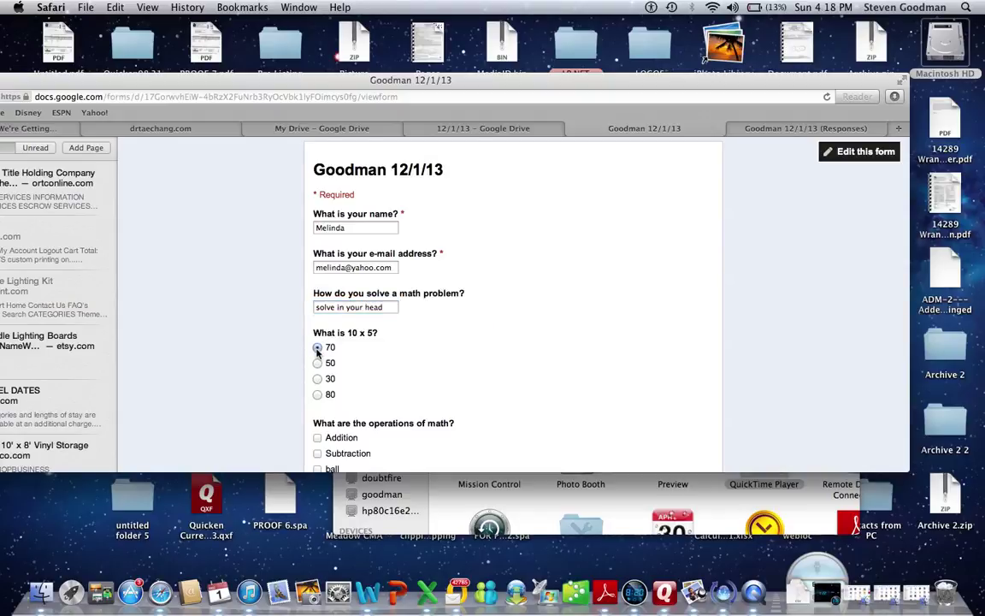
{"action": "left_click_drag", "start_coordinate": [909, 263], "coordinate": [935, 263]}
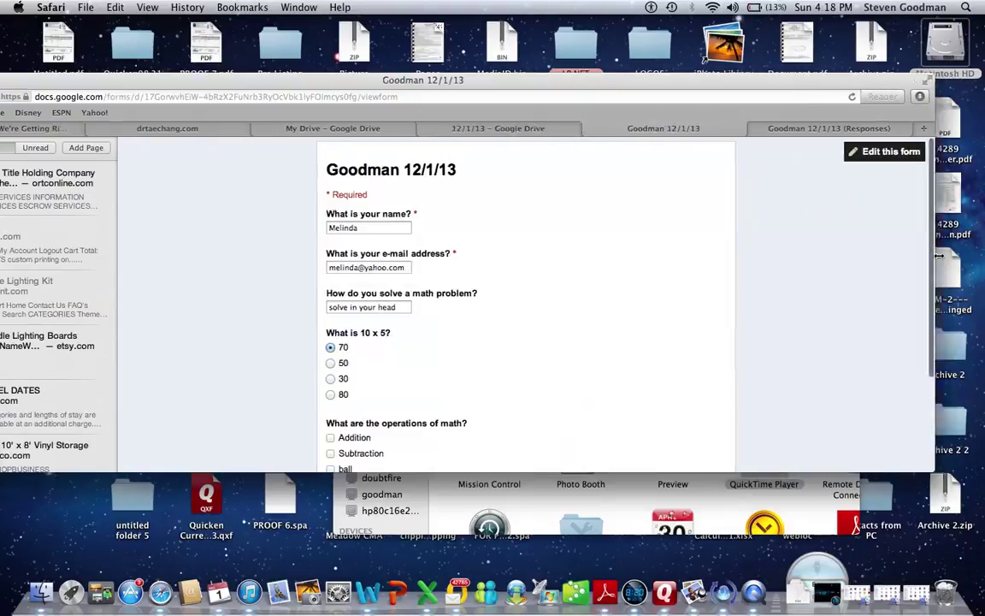
{"action": "scroll", "coordinate": [842, 303], "scroll_direction": "down", "scroll_amount": 3}
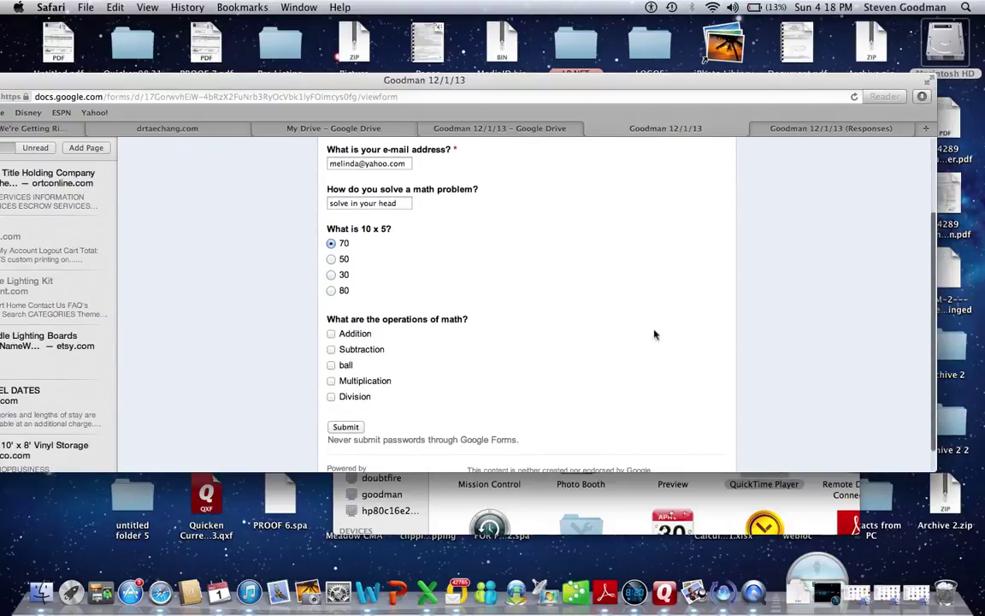
{"action": "left_click", "coordinate": [331, 334]}
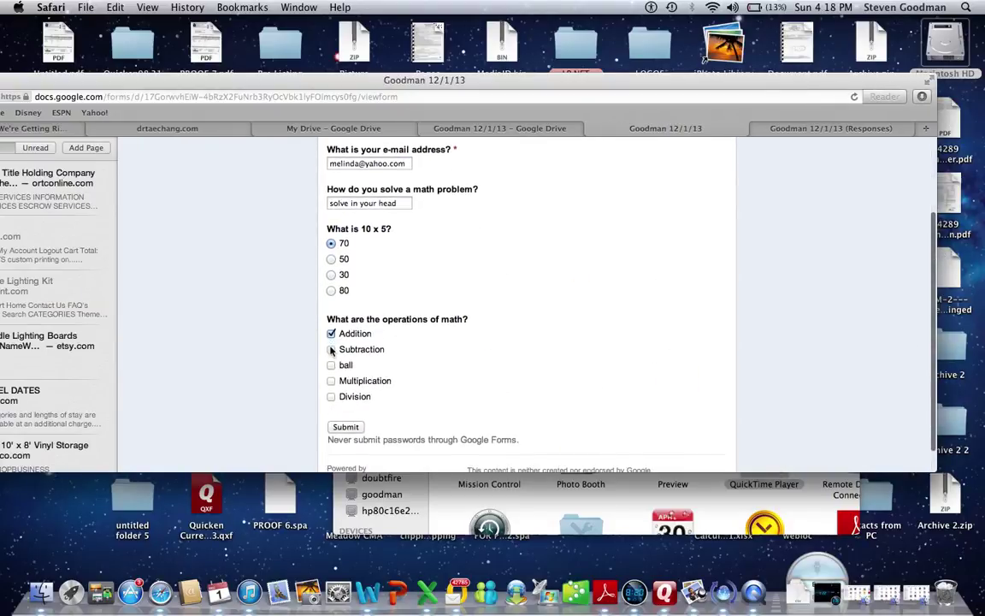
{"action": "left_click", "coordinate": [331, 350]}
{"action": "left_click", "coordinate": [331, 381]}
{"action": "left_click", "coordinate": [330, 396]}
{"action": "left_click", "coordinate": [342, 427]}
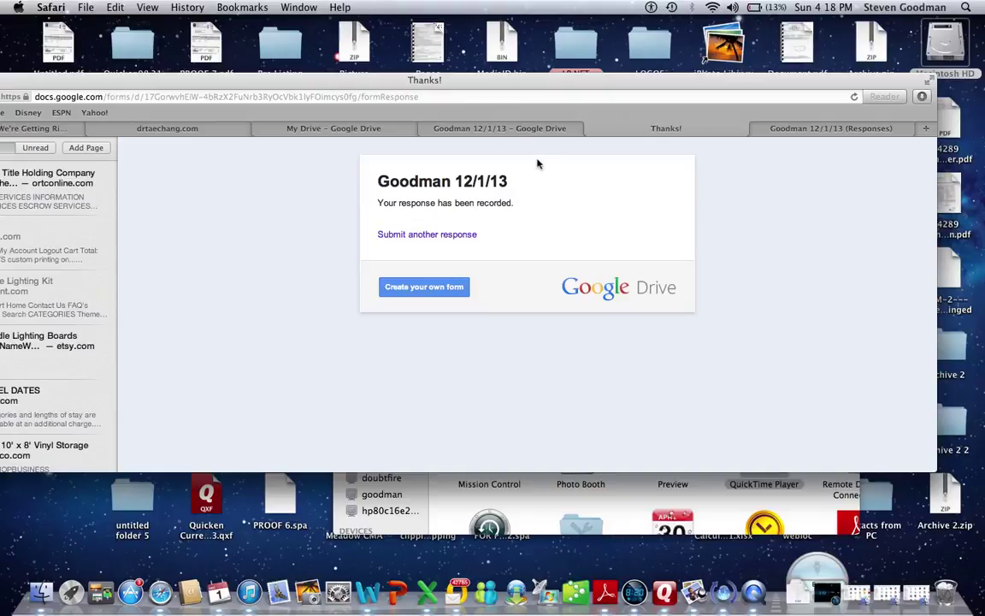
Switch through the browser tabs to the My Drive file list.
{"action": "left_click_drag", "start_coordinate": [530, 85], "coordinate": [608, 88]}
{"action": "left_click", "coordinate": [581, 128]}
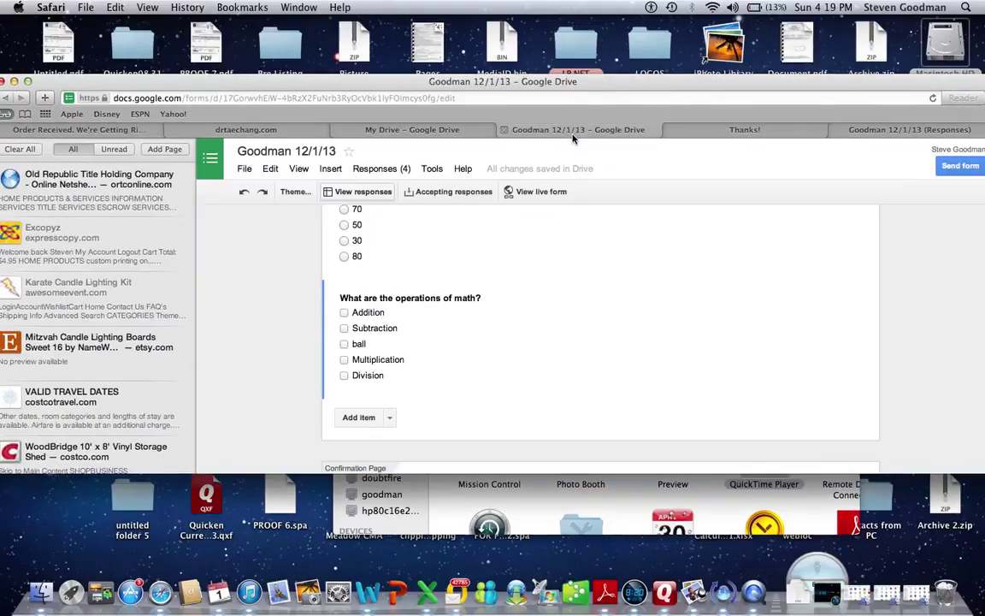
{"action": "left_click", "coordinate": [442, 132]}
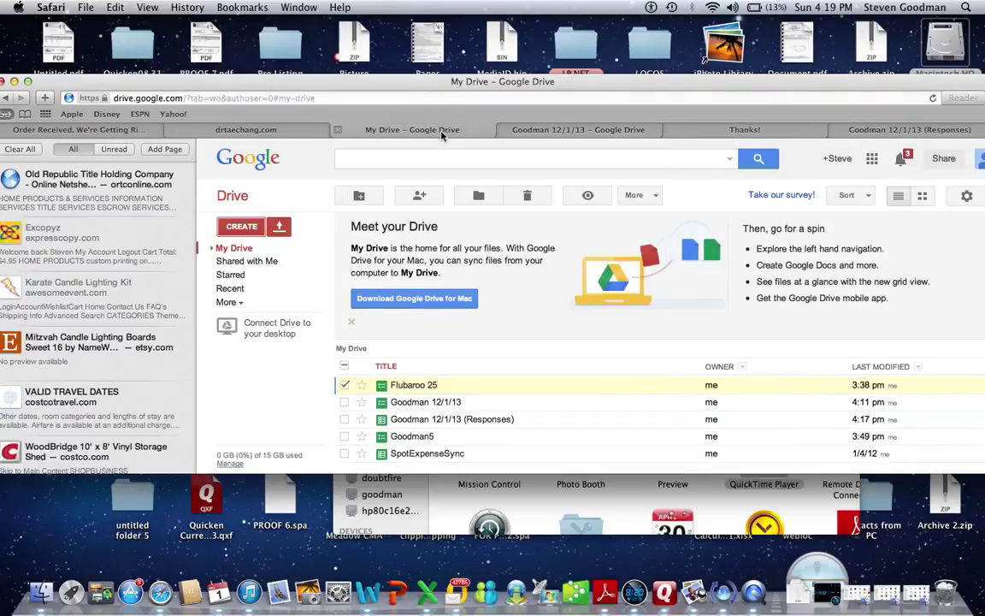
Go through the browser tabs to the 'Goodman 12/1/13 (Responses)' spreadsheet.
{"action": "left_click", "coordinate": [576, 131]}
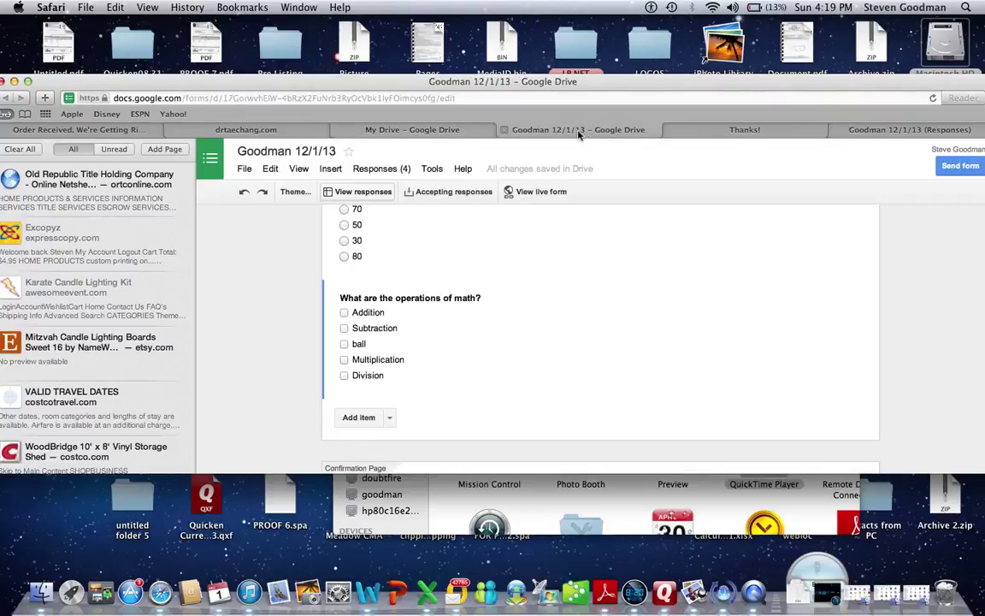
{"action": "left_click", "coordinate": [675, 132]}
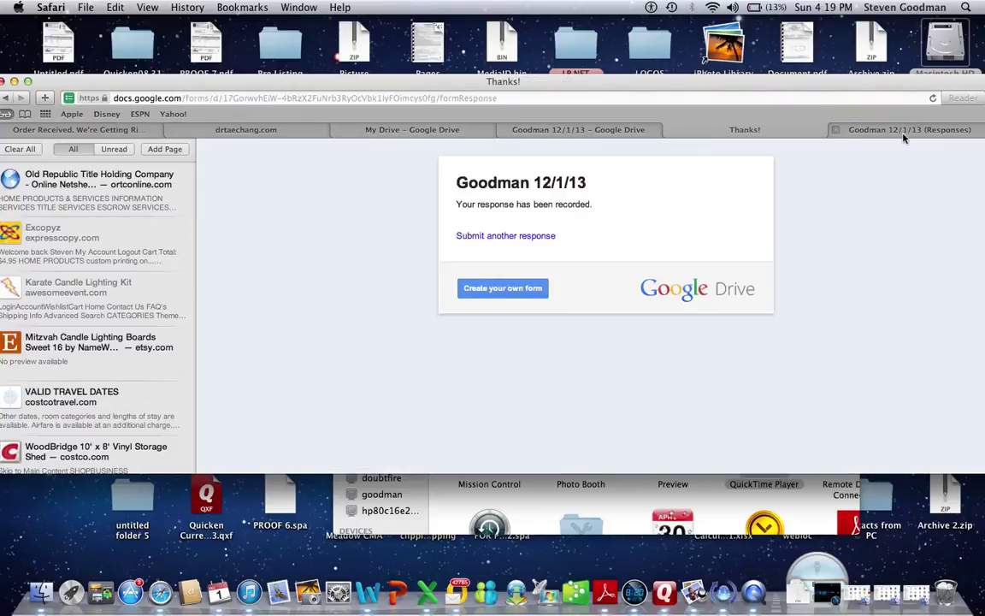
{"action": "left_click", "coordinate": [903, 130]}
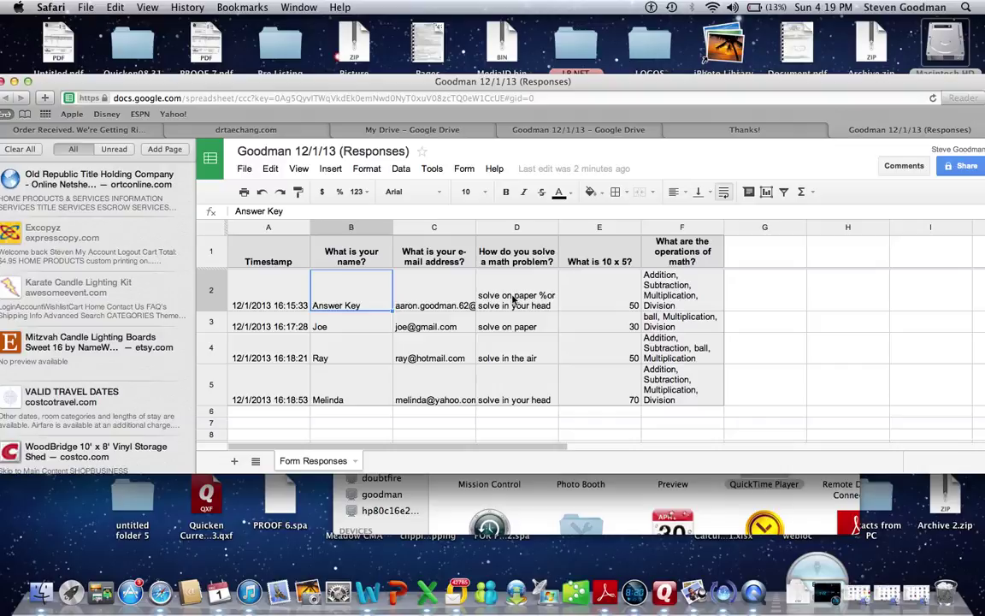
Open the Script Gallery from Insert > Script….
{"action": "left_click", "coordinate": [465, 170]}
{"action": "left_click", "coordinate": [465, 174]}
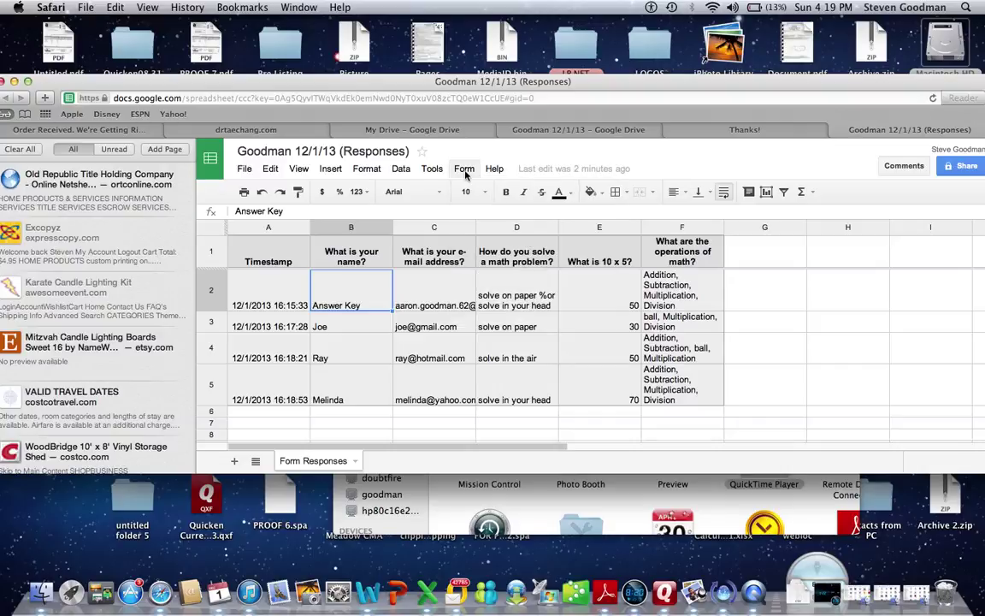
{"action": "left_click", "coordinate": [339, 171]}
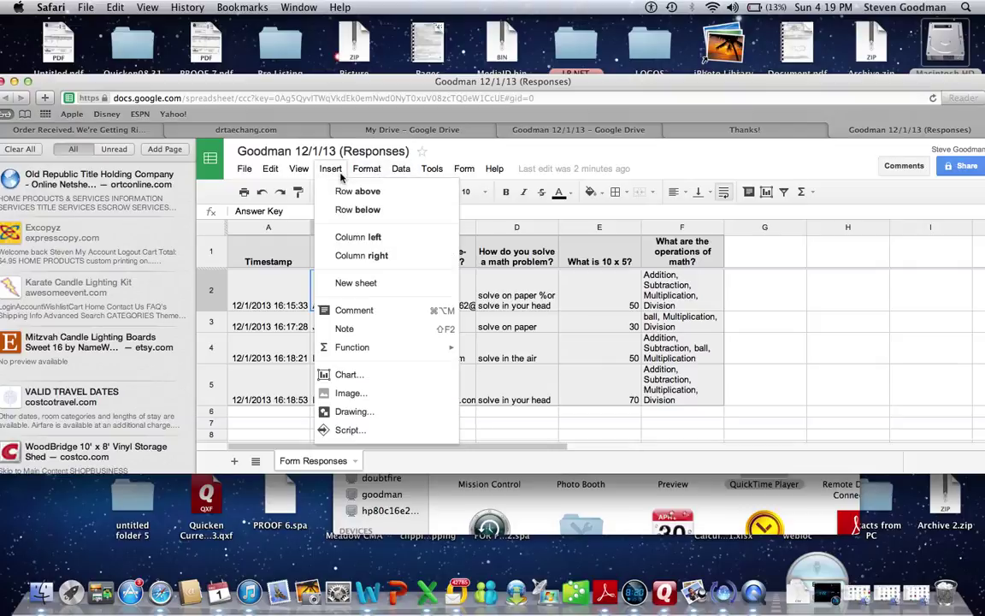
{"action": "left_click", "coordinate": [348, 430]}
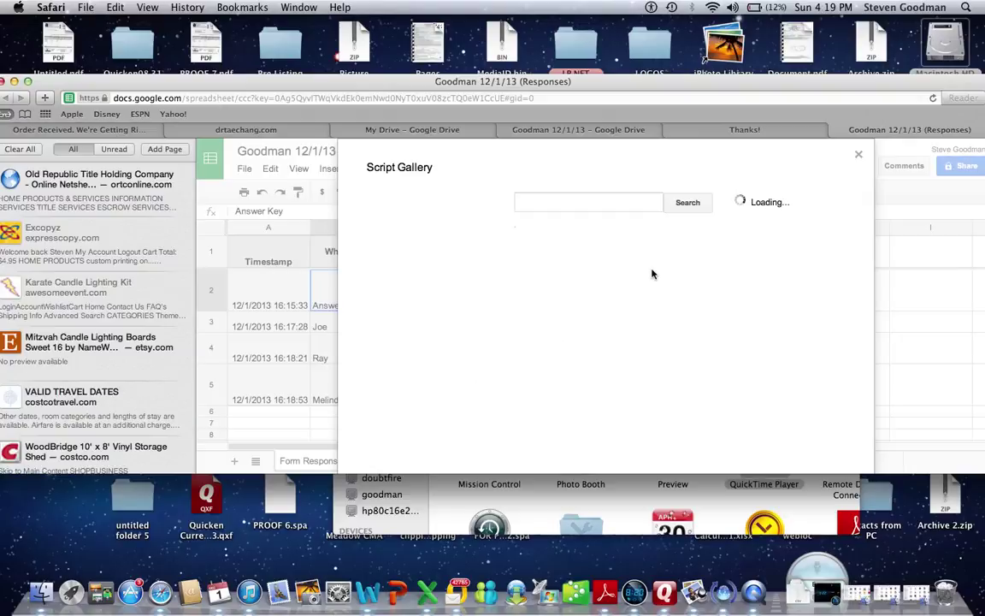
Search the Script Gallery for 'flubaroo' and install the Flubaroo script.
{"action": "left_click", "coordinate": [634, 209]}
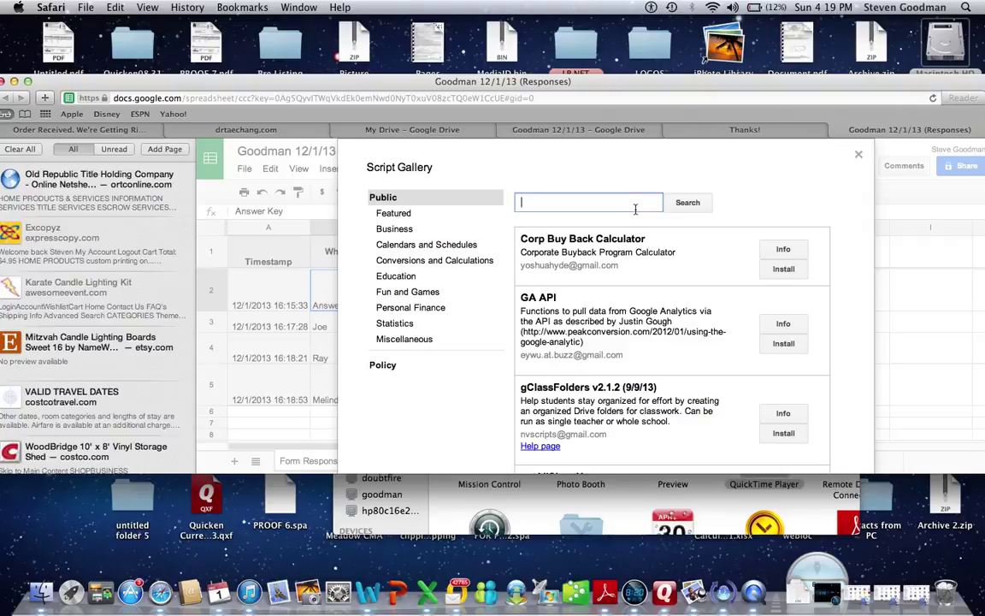
{"action": "type", "text": "flubaroo"}
{"action": "left_click", "coordinate": [694, 201]}
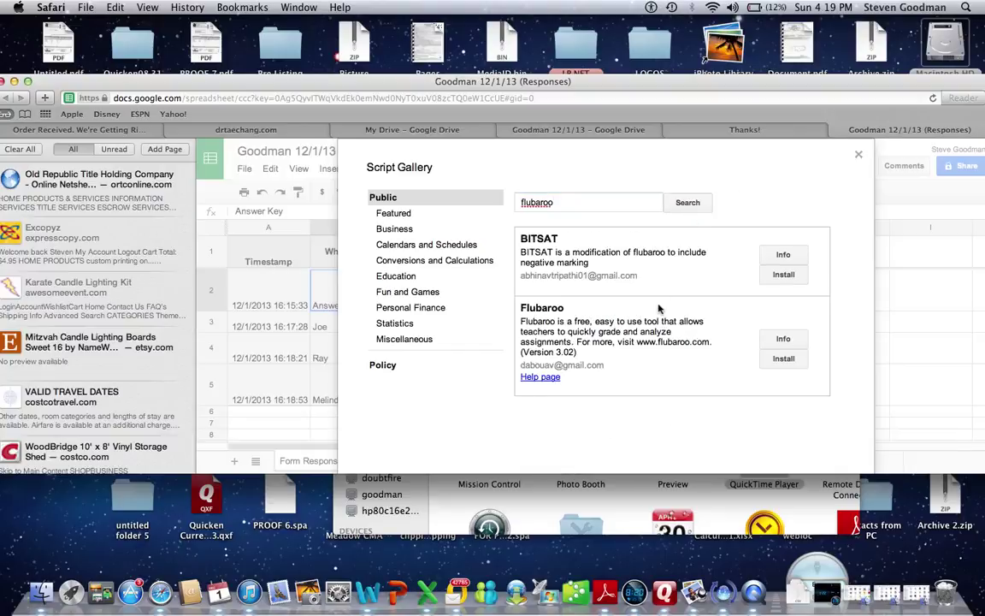
{"action": "left_click", "coordinate": [781, 360]}
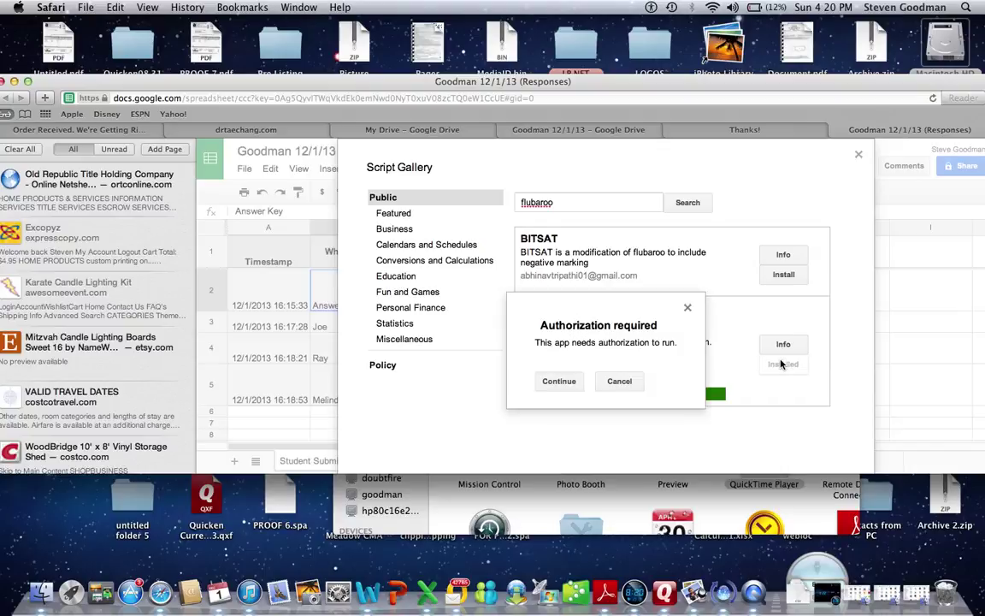
Authorize Flubaroo and accept its requested permissions so it installs.
{"action": "left_click", "coordinate": [572, 383]}
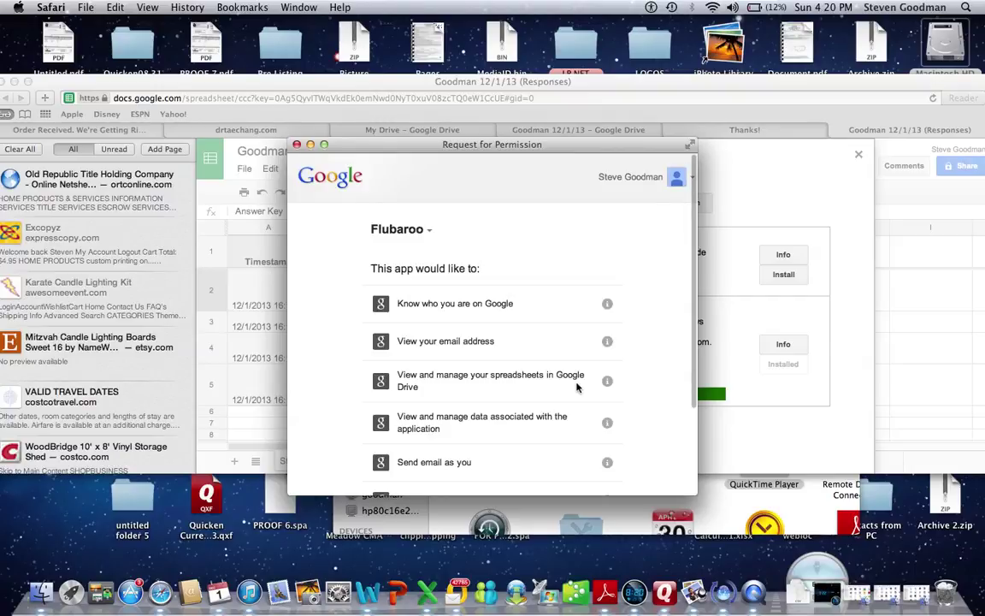
{"action": "scroll", "coordinate": [614, 274], "scroll_direction": "down", "scroll_amount": 4}
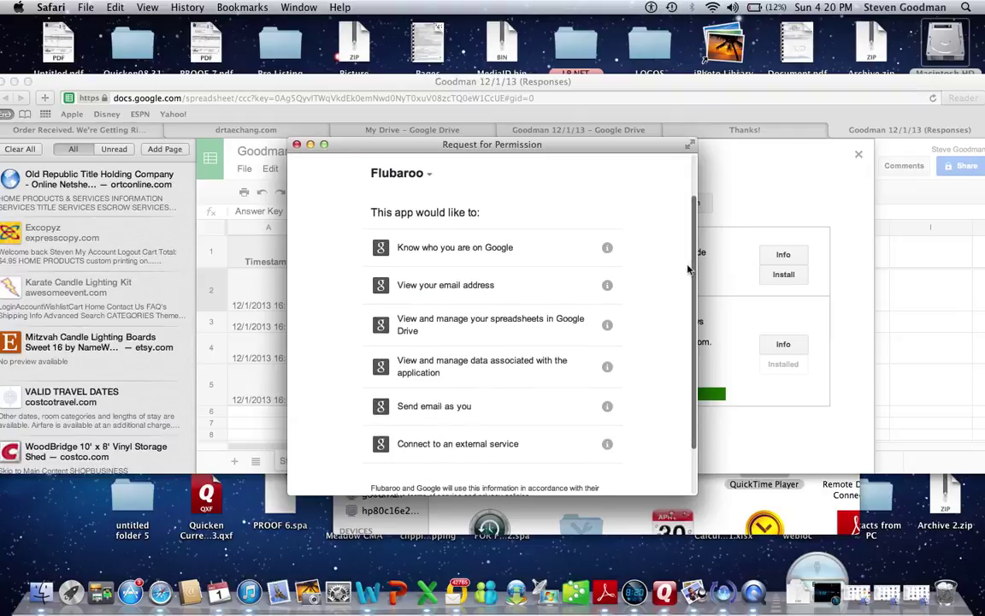
{"action": "left_click", "coordinate": [591, 471]}
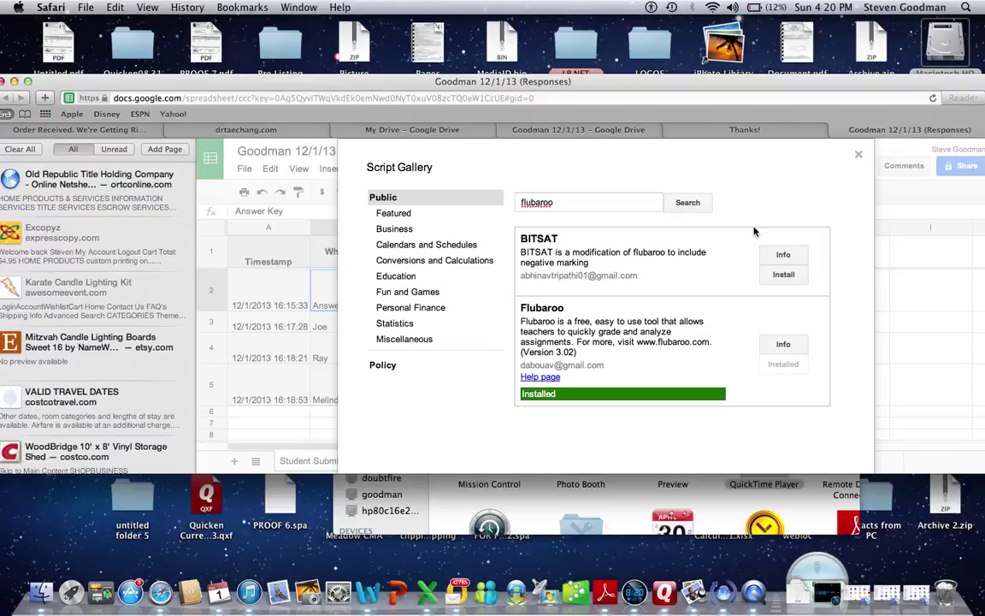
{"action": "double_click", "coordinate": [779, 198]}
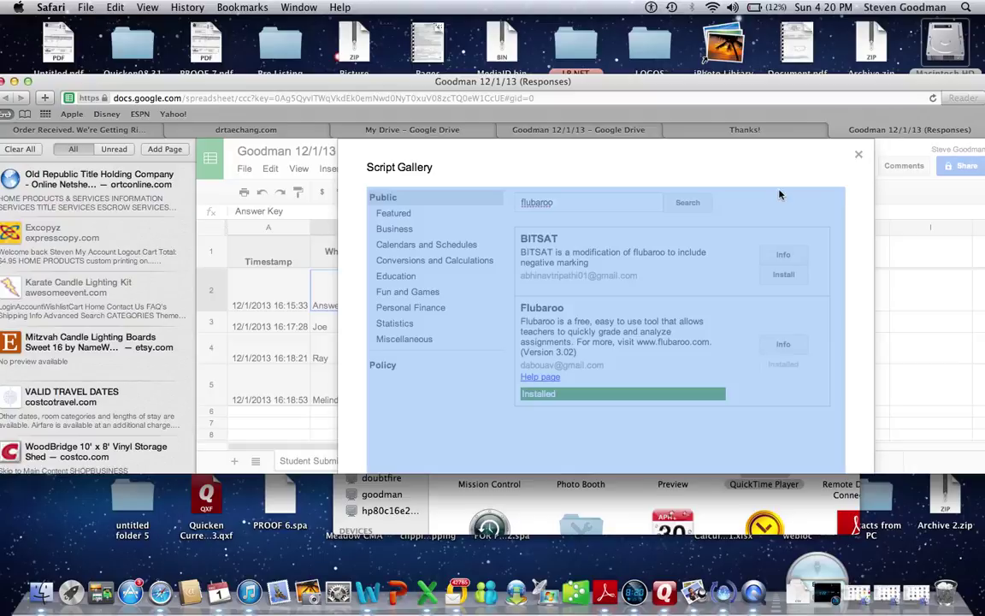
Close the Script Gallery and run Flubaroo > Grade Assignment.
{"action": "left_click", "coordinate": [858, 154]}
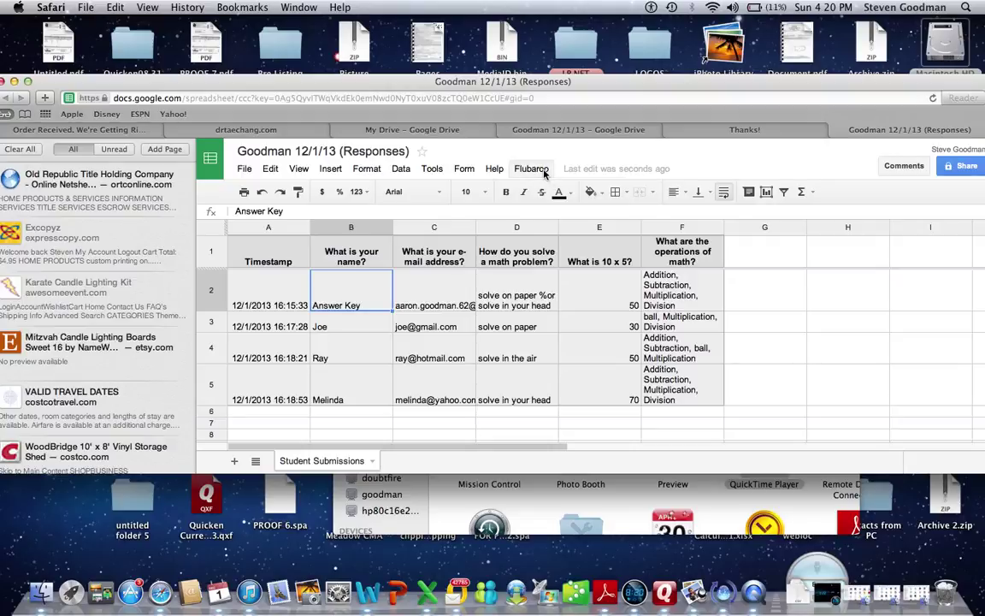
{"action": "left_click", "coordinate": [542, 170]}
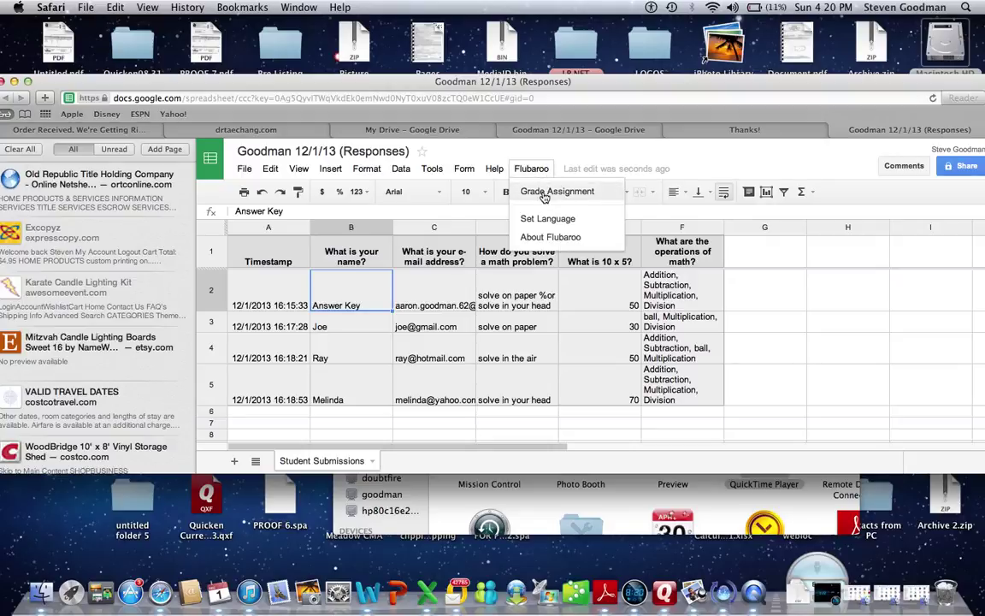
{"action": "left_click", "coordinate": [544, 193]}
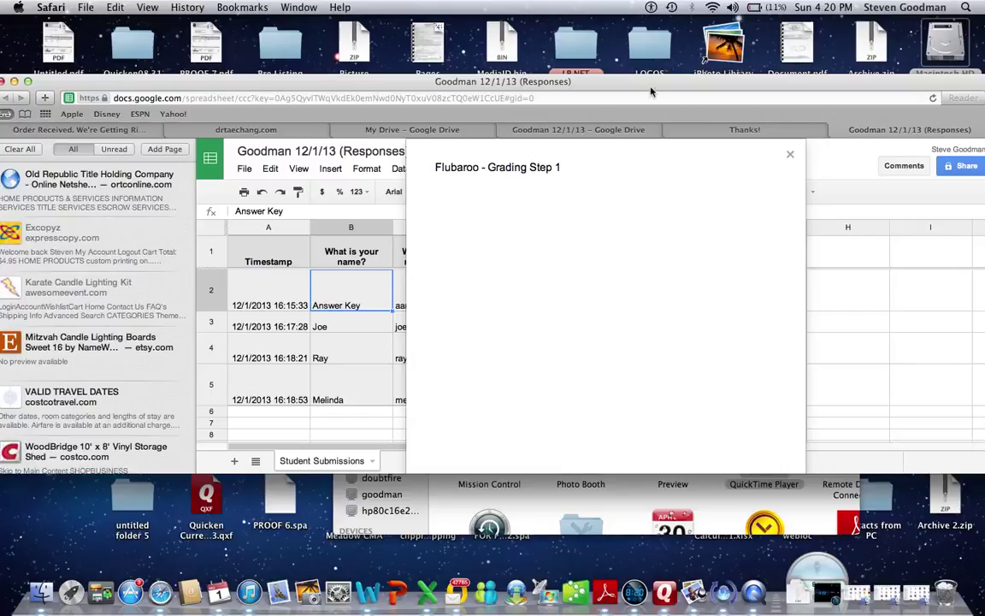
Set 'What is 10 x 5?' and 'What are the operations of math?' to 2 points each, then continue.
{"action": "left_click_drag", "start_coordinate": [650, 96], "coordinate": [561, 86]}
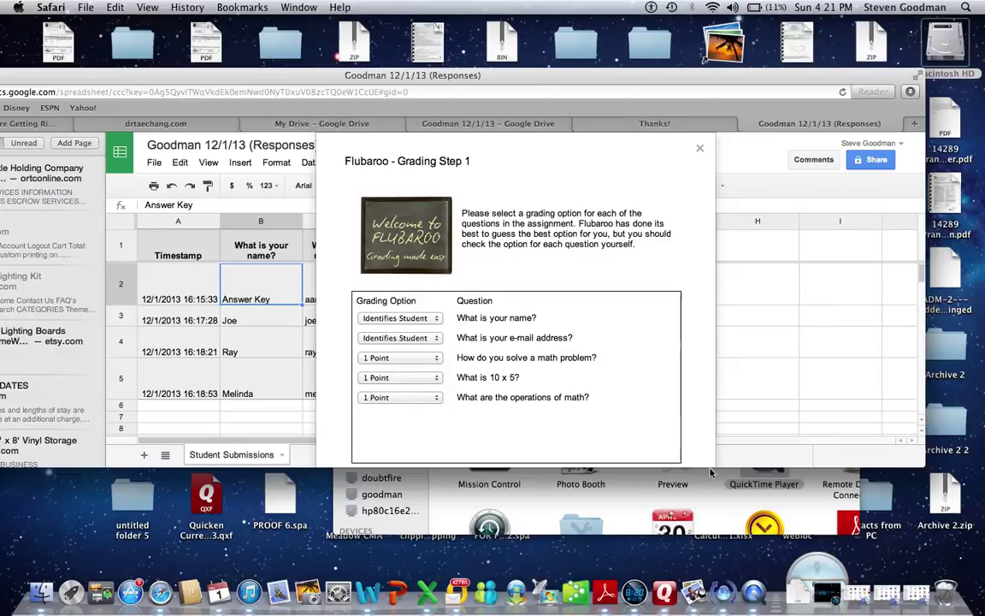
{"action": "left_click_drag", "start_coordinate": [710, 472], "coordinate": [714, 534]}
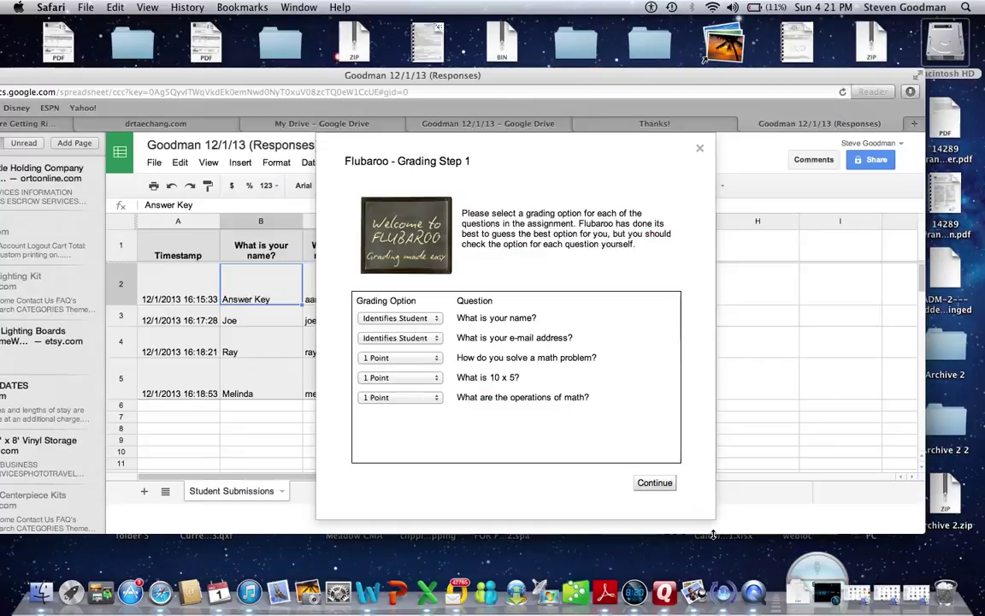
{"action": "left_click", "coordinate": [438, 379]}
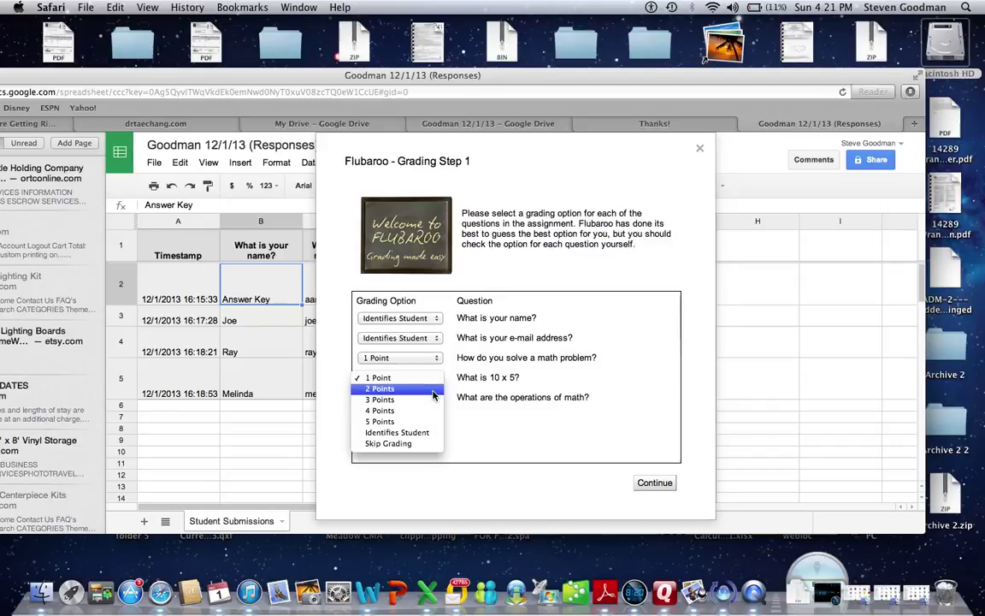
{"action": "left_click", "coordinate": [433, 390]}
{"action": "left_click", "coordinate": [434, 399]}
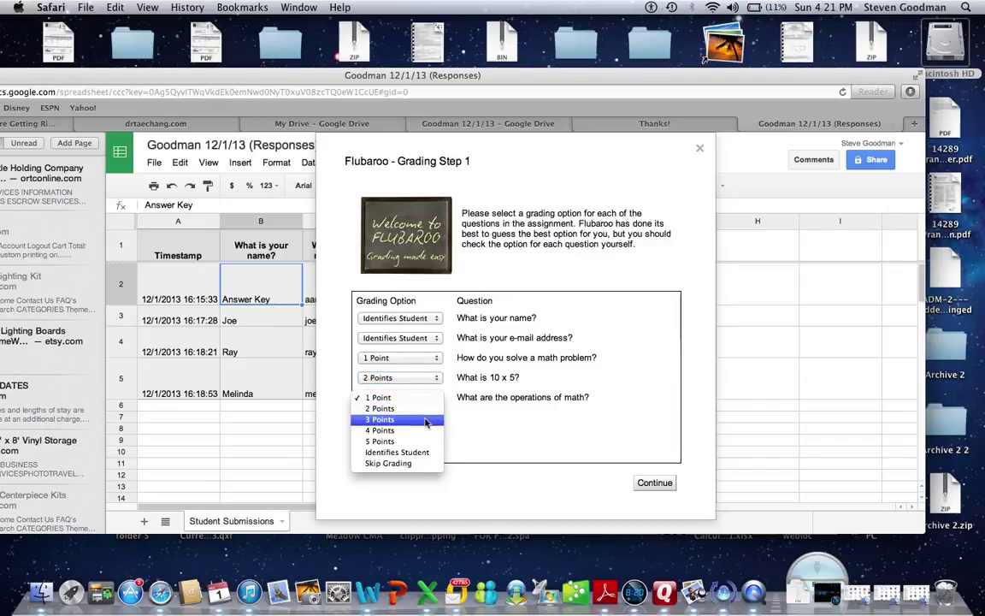
{"action": "left_click", "coordinate": [419, 409]}
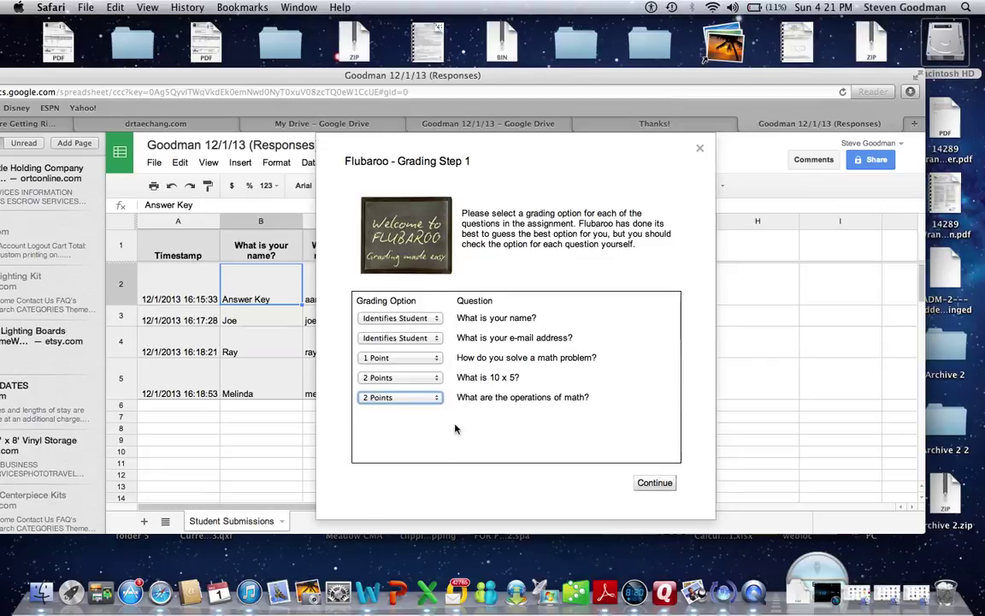
{"action": "left_click", "coordinate": [649, 484]}
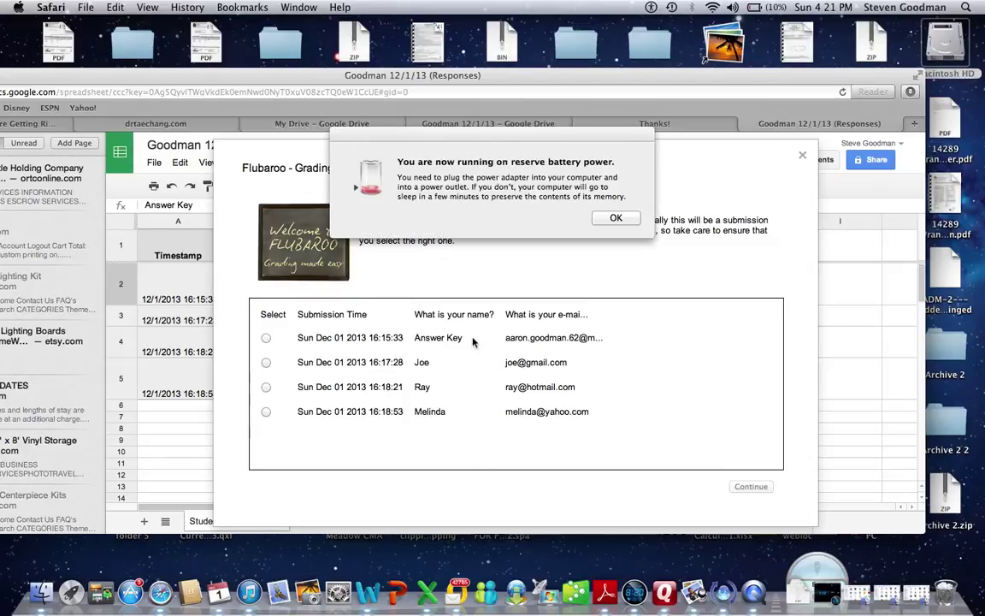
Dismiss the battery alert, choose the Answer Key submission as the key, and continue grading.
{"action": "left_click", "coordinate": [599, 217]}
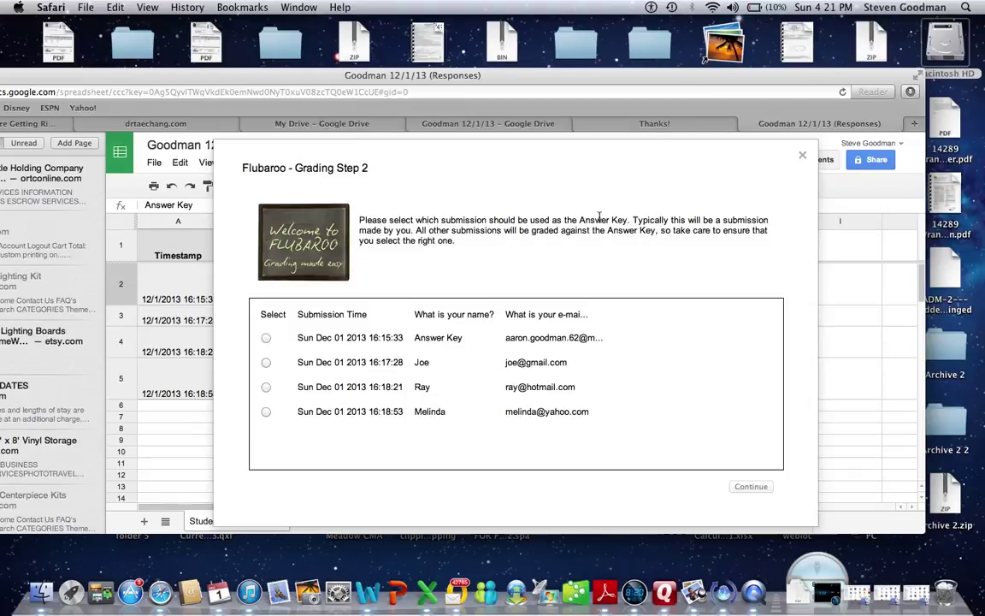
{"action": "left_click", "coordinate": [266, 338]}
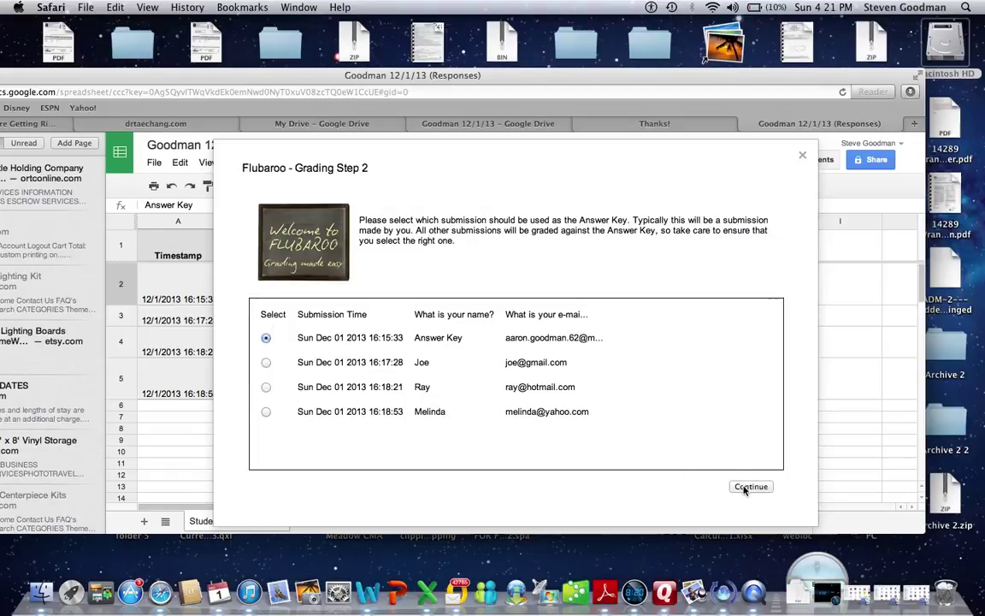
{"action": "left_click", "coordinate": [750, 487]}
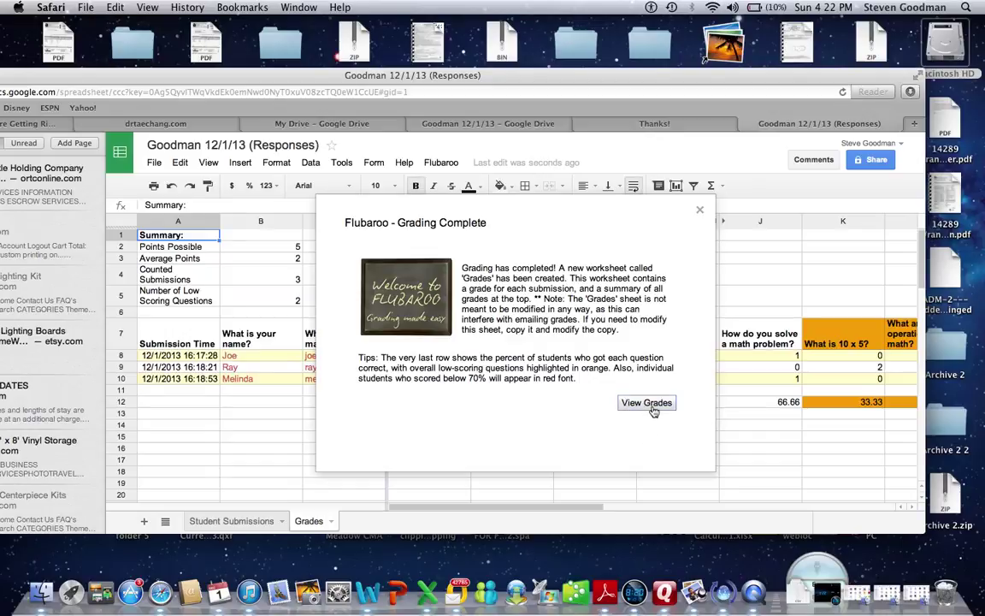
View the Grades sheet's 20%, 40% and 60% scores, then open the Flubaroo menu.
{"action": "left_click", "coordinate": [699, 209]}
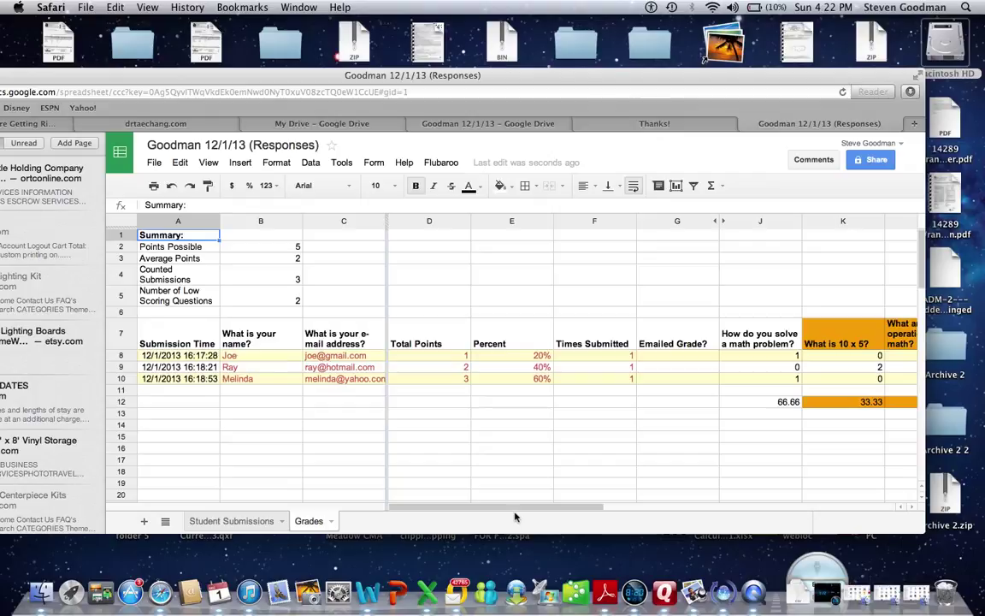
{"action": "mouse_move", "coordinate": [515, 509]}
{"action": "left_mouse_down"}
{"action": "mouse_move", "coordinate": [682, 510]}
{"action": "mouse_move", "coordinate": [515, 513]}
{"action": "left_mouse_up"}
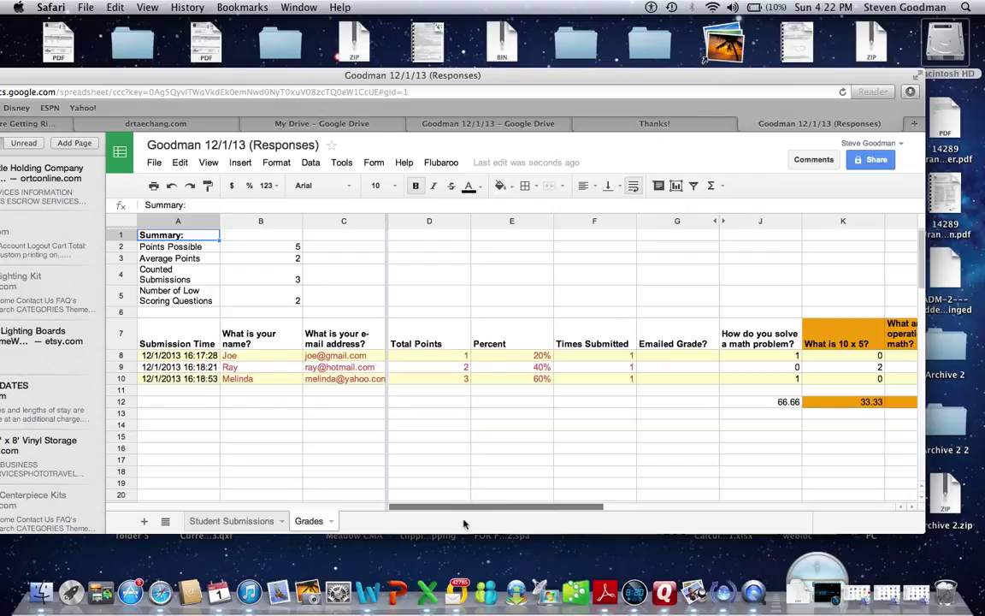
{"action": "mouse_move", "coordinate": [547, 512]}
{"action": "left_mouse_down"}
{"action": "mouse_move", "coordinate": [596, 508]}
{"action": "mouse_move", "coordinate": [562, 508]}
{"action": "left_mouse_up"}
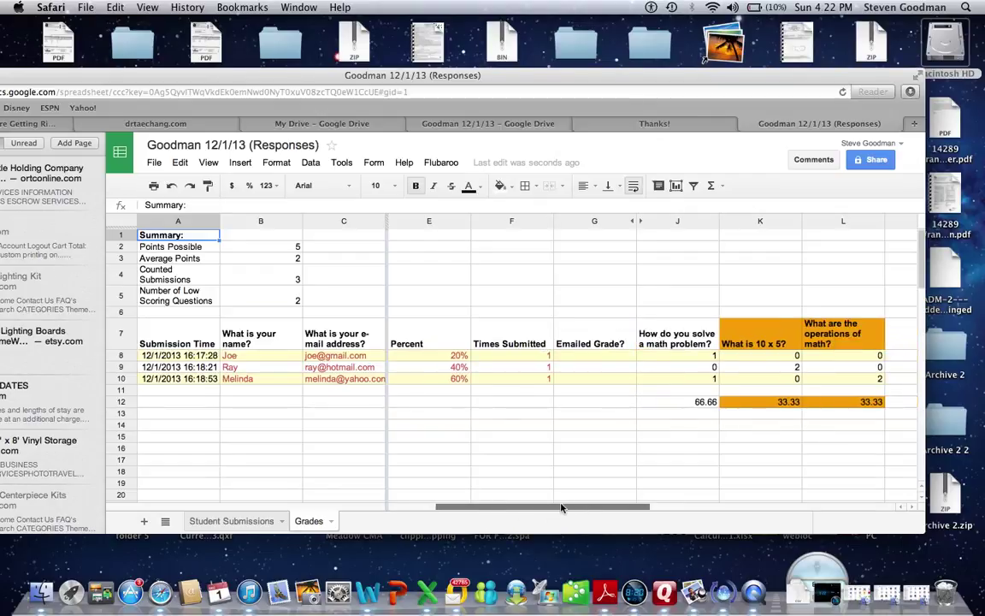
{"action": "left_click_drag", "start_coordinate": [560, 508], "coordinate": [513, 508]}
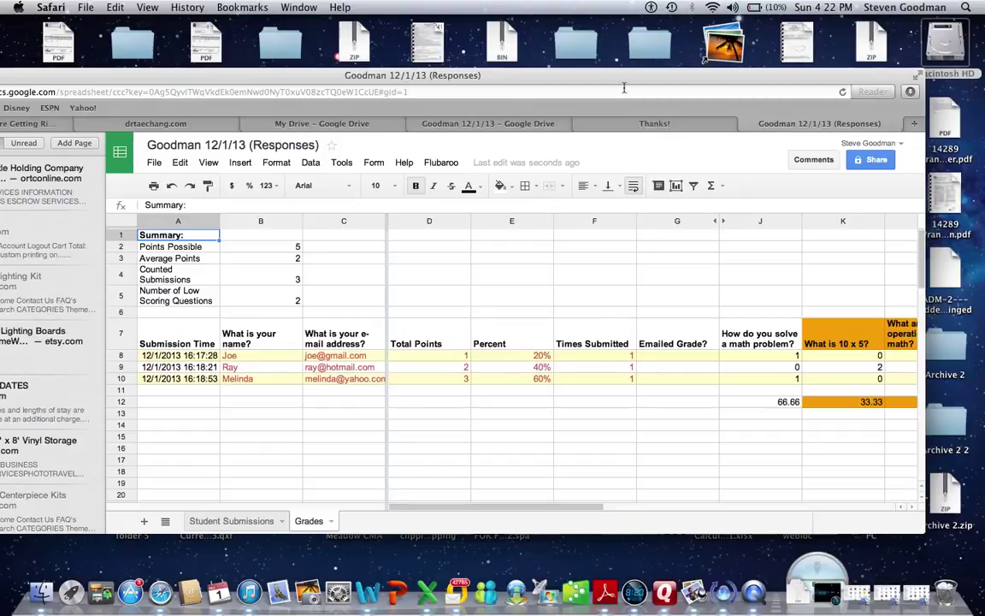
{"action": "left_click_drag", "start_coordinate": [625, 81], "coordinate": [661, 71]}
{"action": "left_click", "coordinate": [516, 163]}
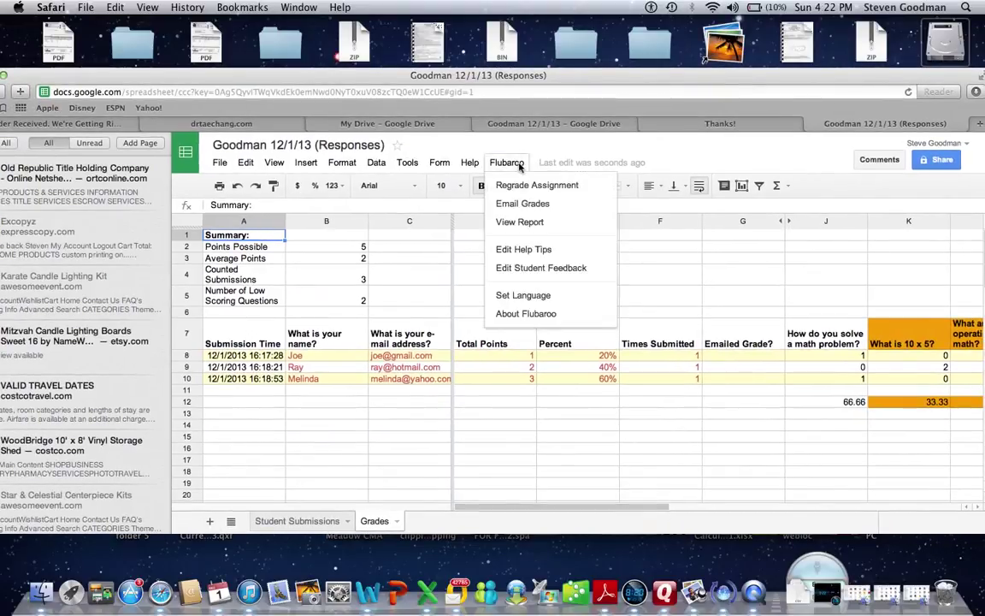
{"action": "left_click", "coordinate": [516, 205]}
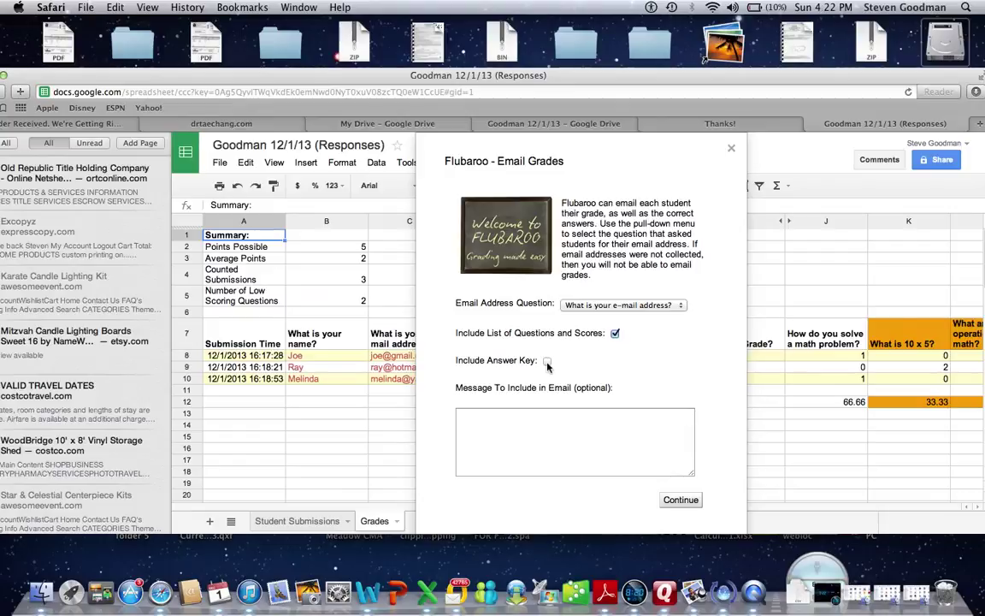
{"action": "left_click", "coordinate": [548, 419]}
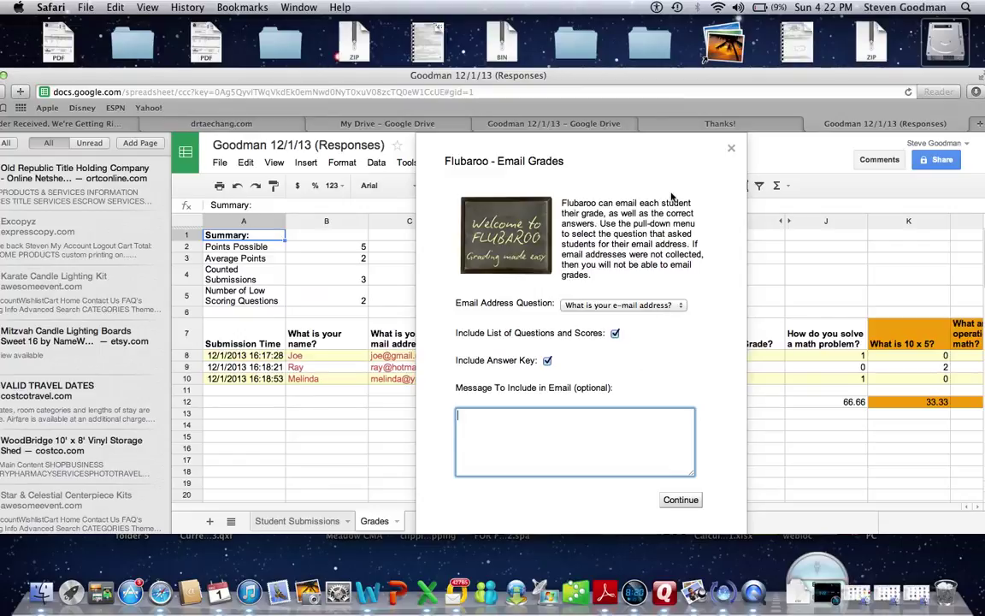
{"action": "left_click", "coordinate": [630, 175]}
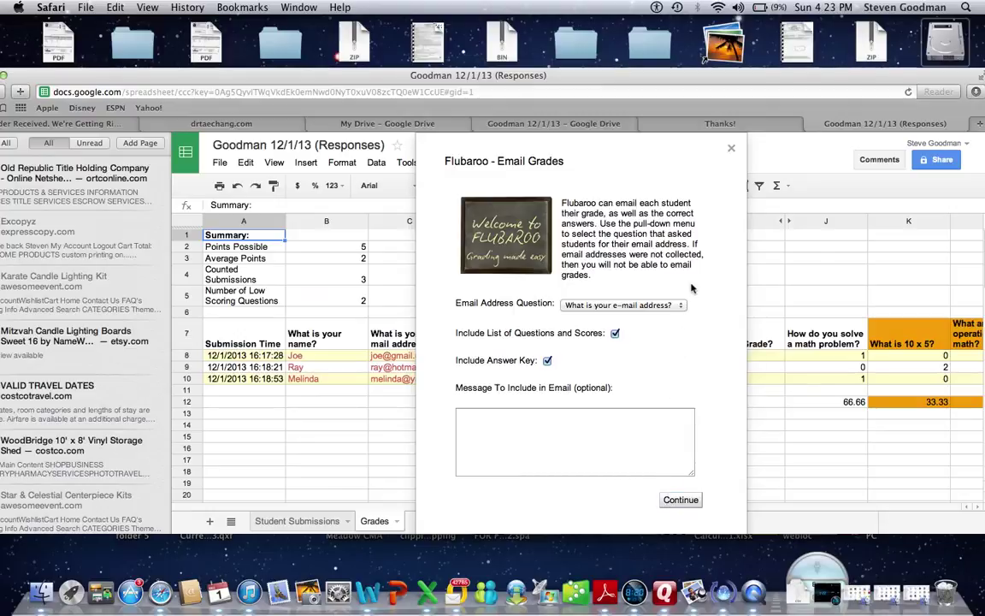
{"action": "left_click", "coordinate": [731, 149]}
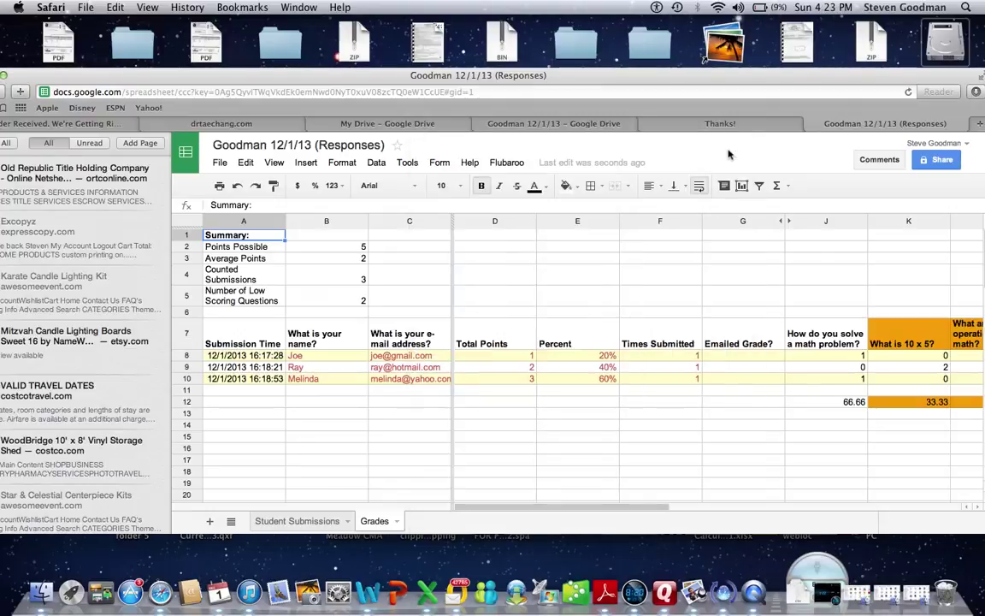
{"action": "left_click_drag", "start_coordinate": [725, 83], "coordinate": [696, 82]}
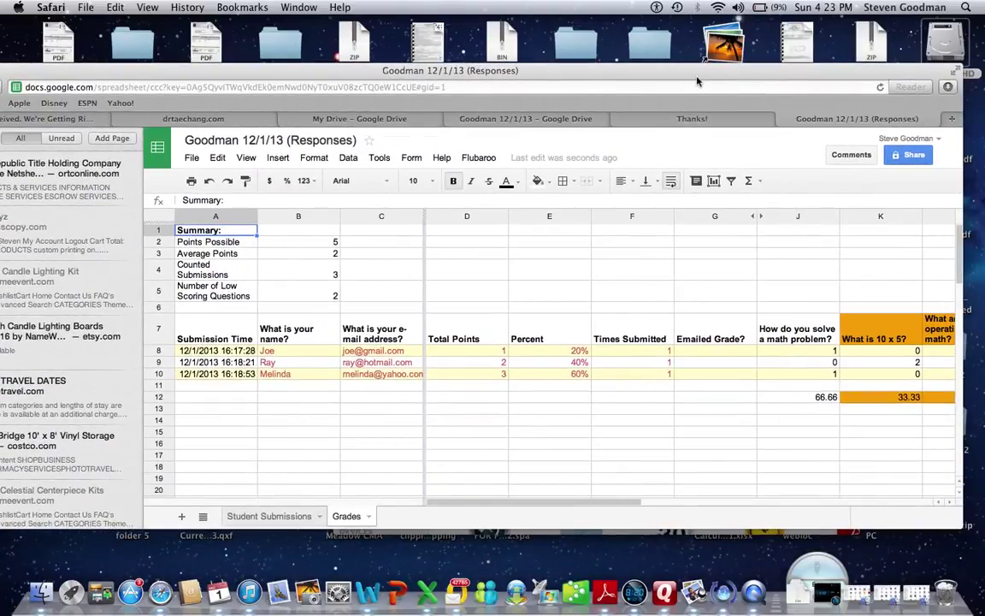